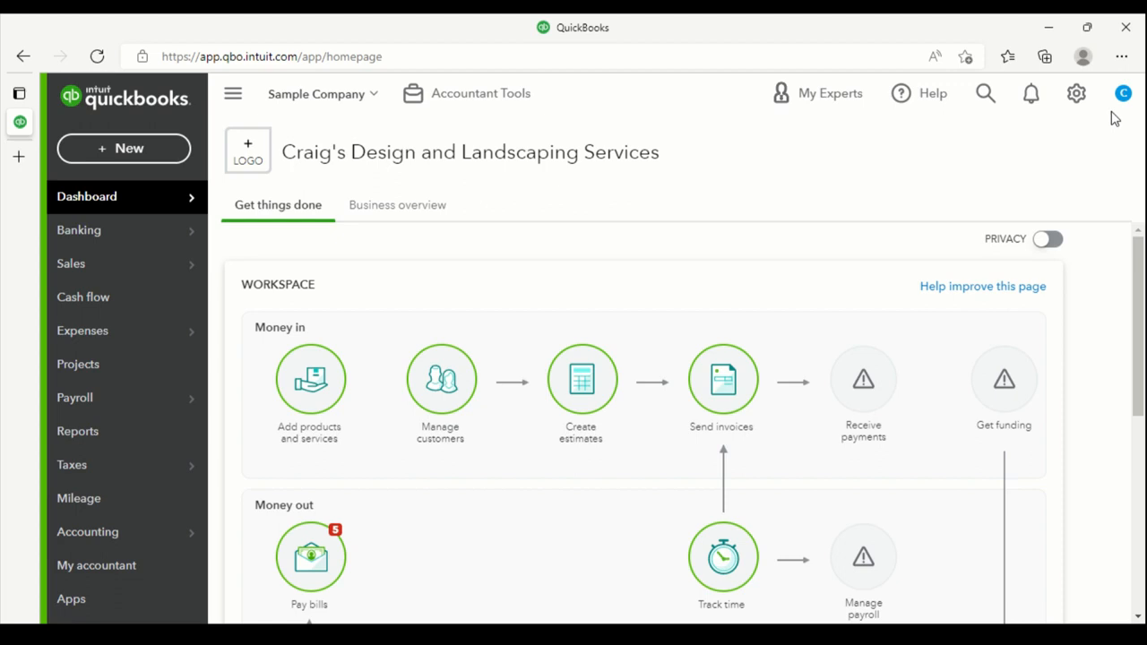
Open the company's account and settings and look through the company name, type, contact and address sections
{"action": "left_click", "coordinate": [1076, 95]}
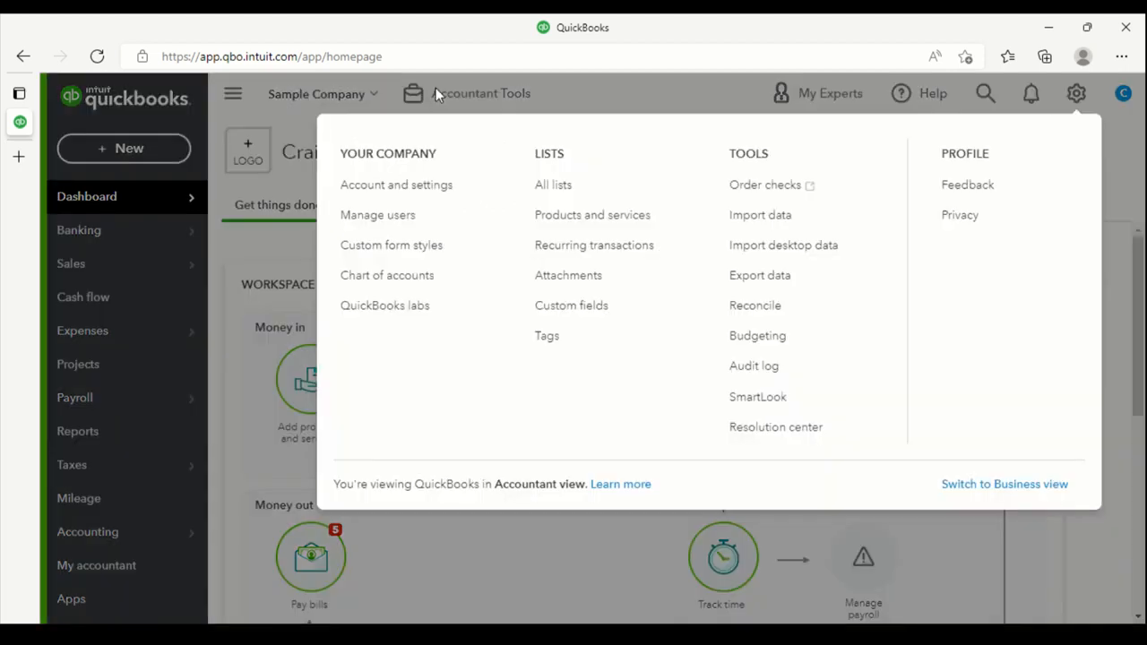
{"action": "left_click", "coordinate": [359, 185]}
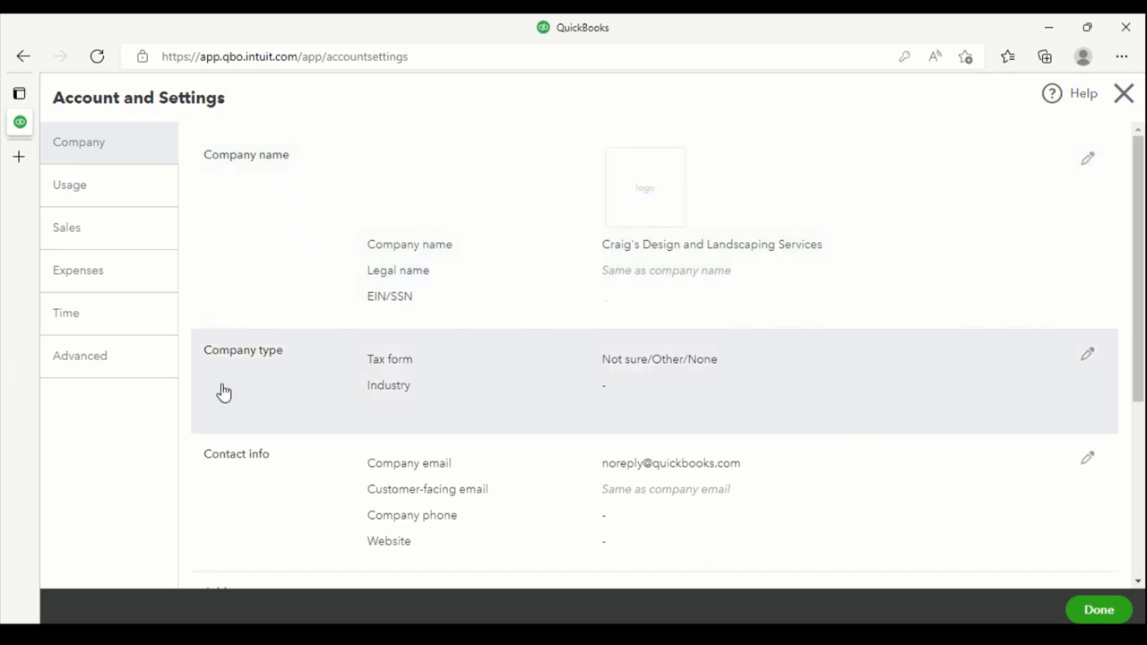
{"action": "scroll", "coordinate": [226, 502], "scroll_direction": "down", "scroll_amount": 2}
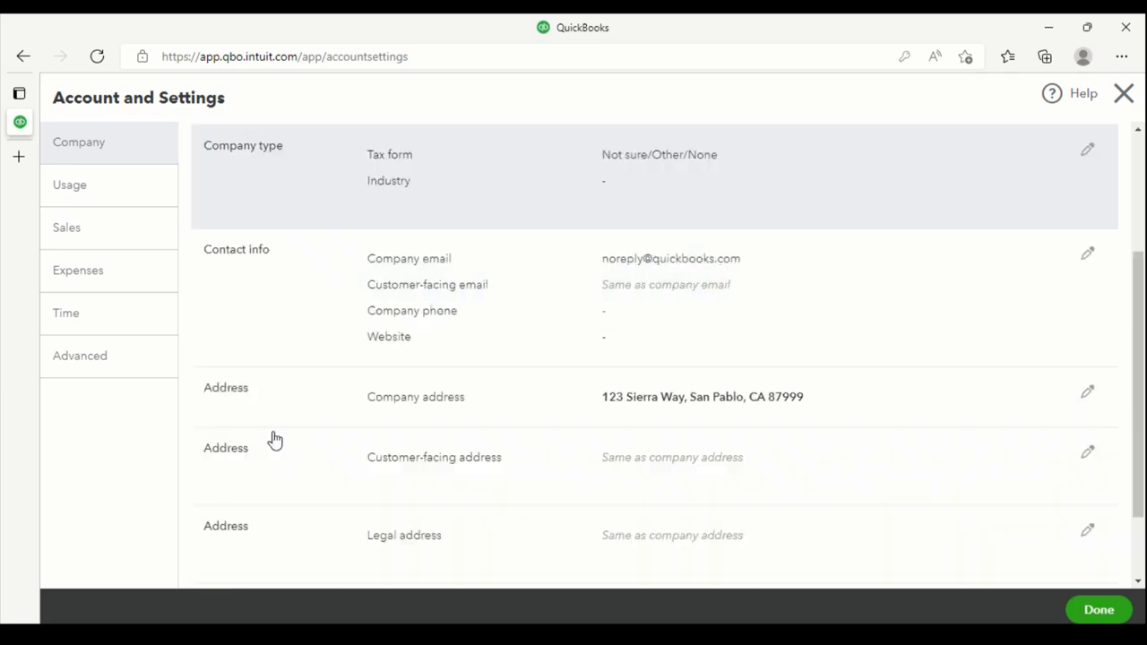
{"action": "scroll", "coordinate": [275, 440], "scroll_direction": "down", "scroll_amount": 1}
{"action": "scroll", "coordinate": [274, 424], "scroll_direction": "up", "scroll_amount": 3}
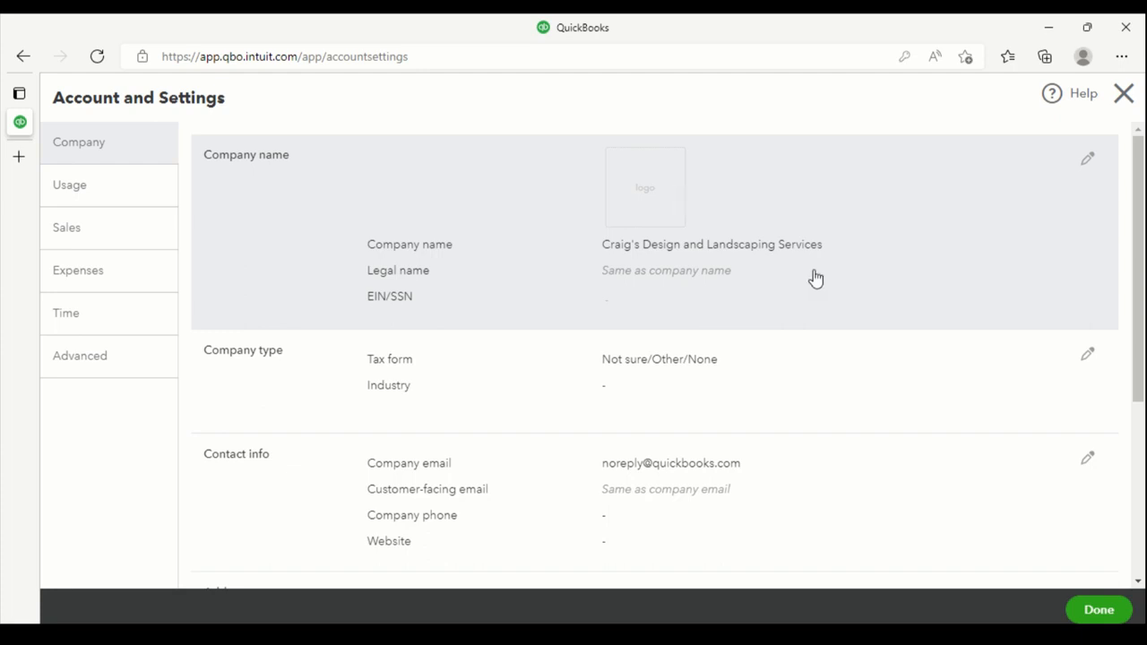
Set the company's tax ID type to SSN, keep the legal name the same as the company name, and save
{"action": "left_click", "coordinate": [1089, 161]}
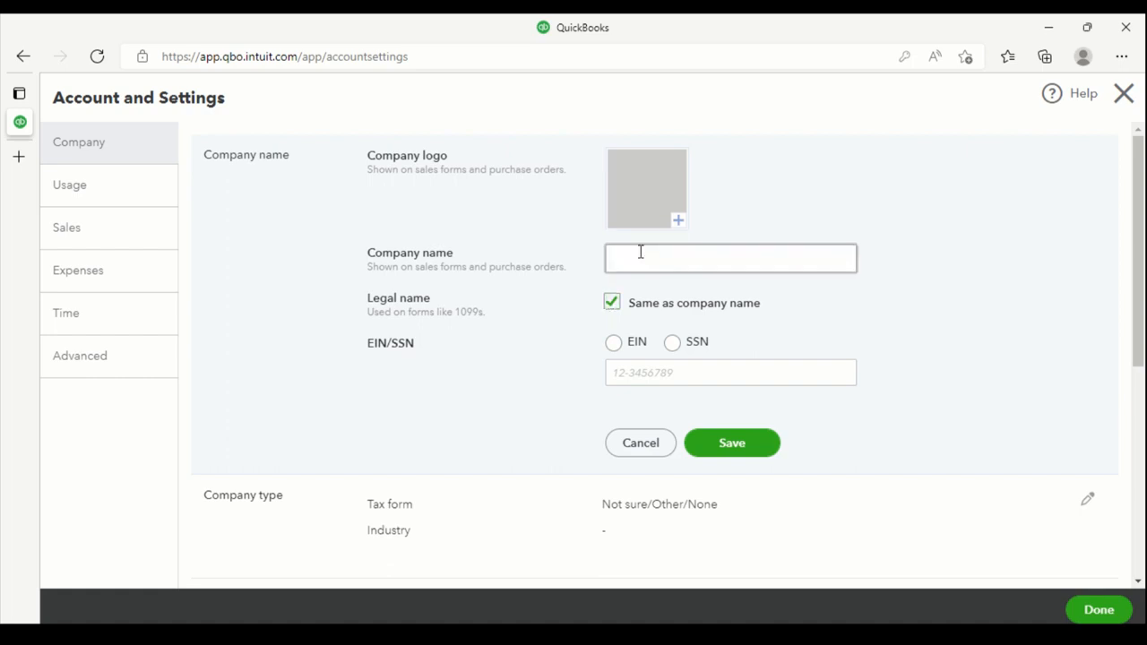
{"action": "left_click", "coordinate": [612, 303]}
{"action": "left_click", "coordinate": [615, 332]}
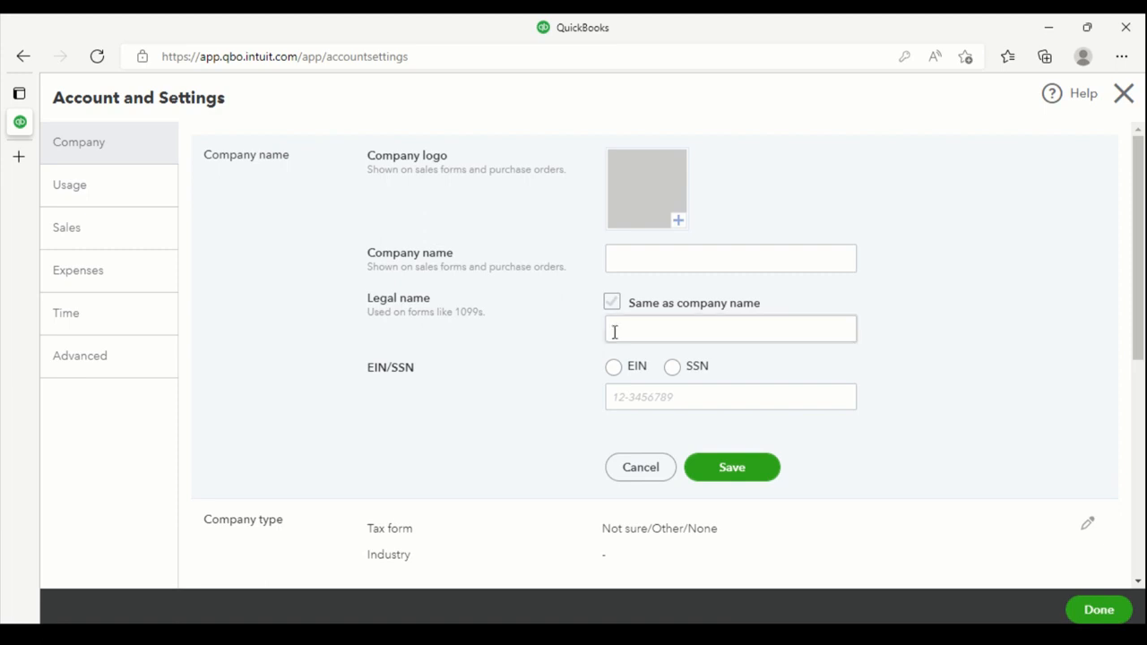
{"action": "left_click", "coordinate": [612, 303]}
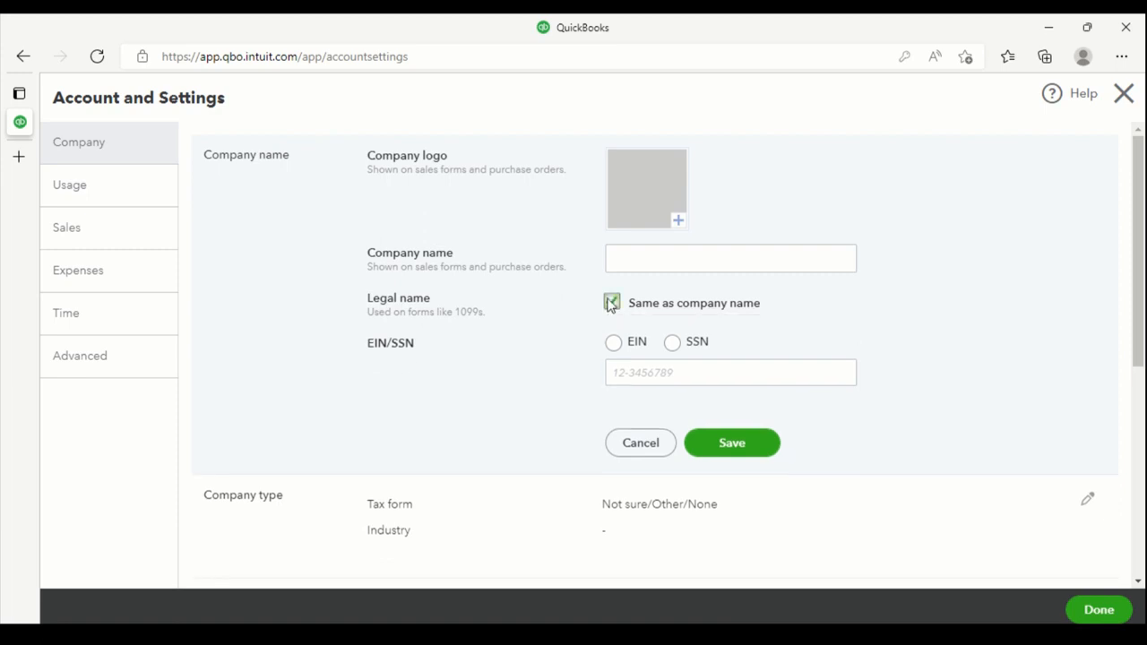
{"action": "left_click", "coordinate": [627, 255]}
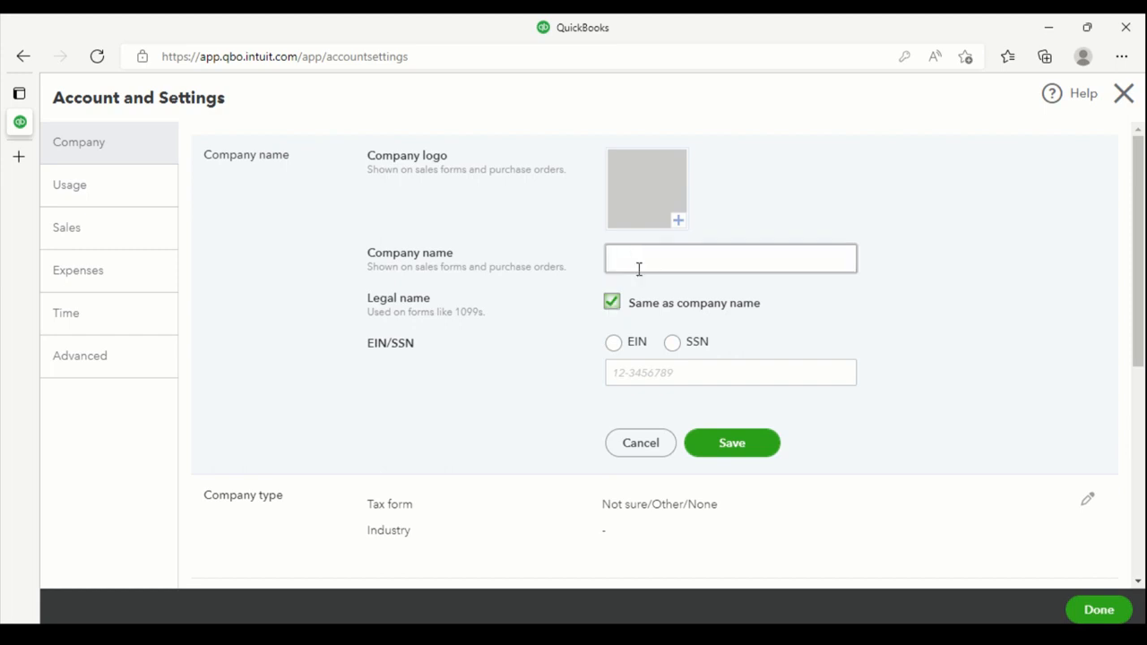
{"action": "left_click", "coordinate": [614, 346]}
{"action": "left_click", "coordinate": [645, 378]}
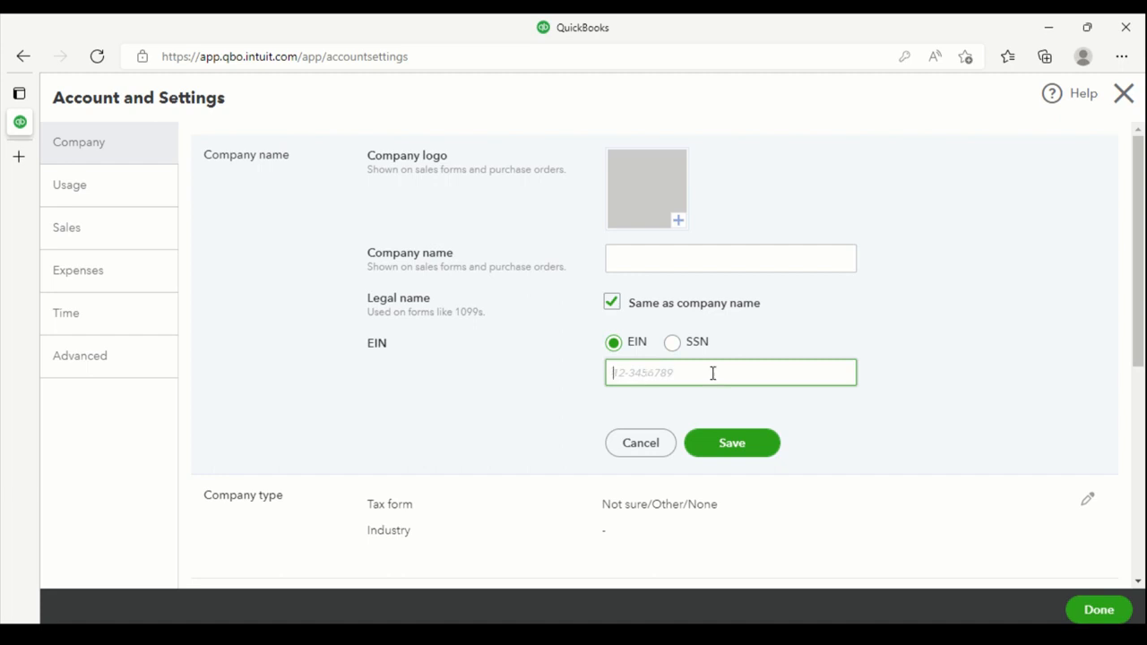
{"action": "left_click", "coordinate": [672, 342]}
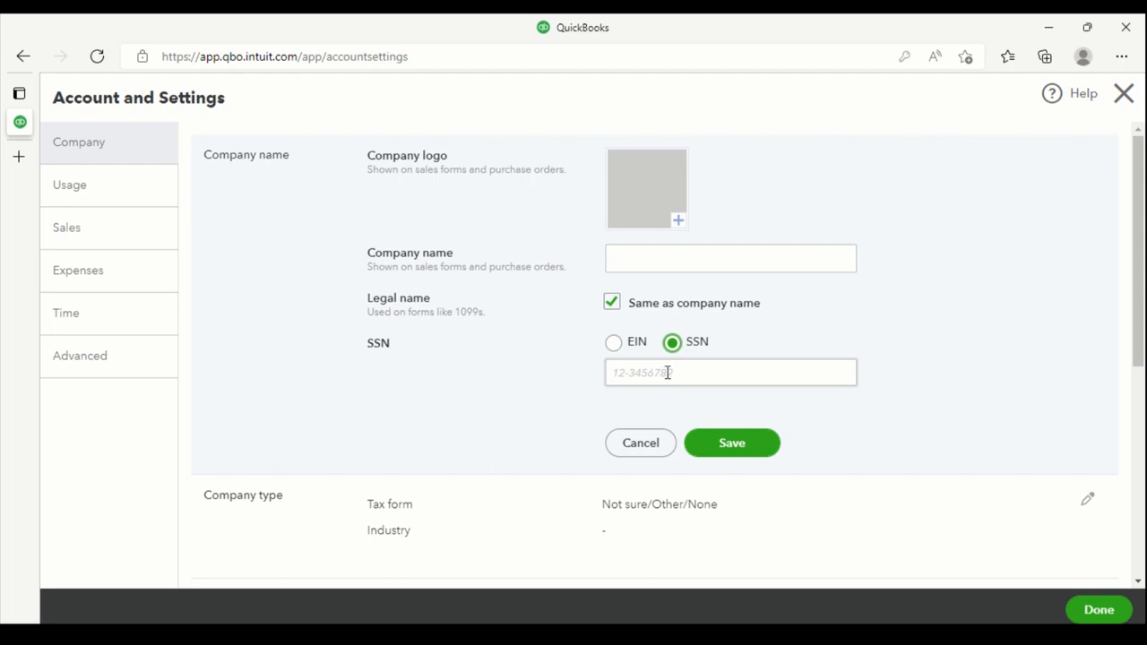
{"action": "left_click", "coordinate": [722, 453]}
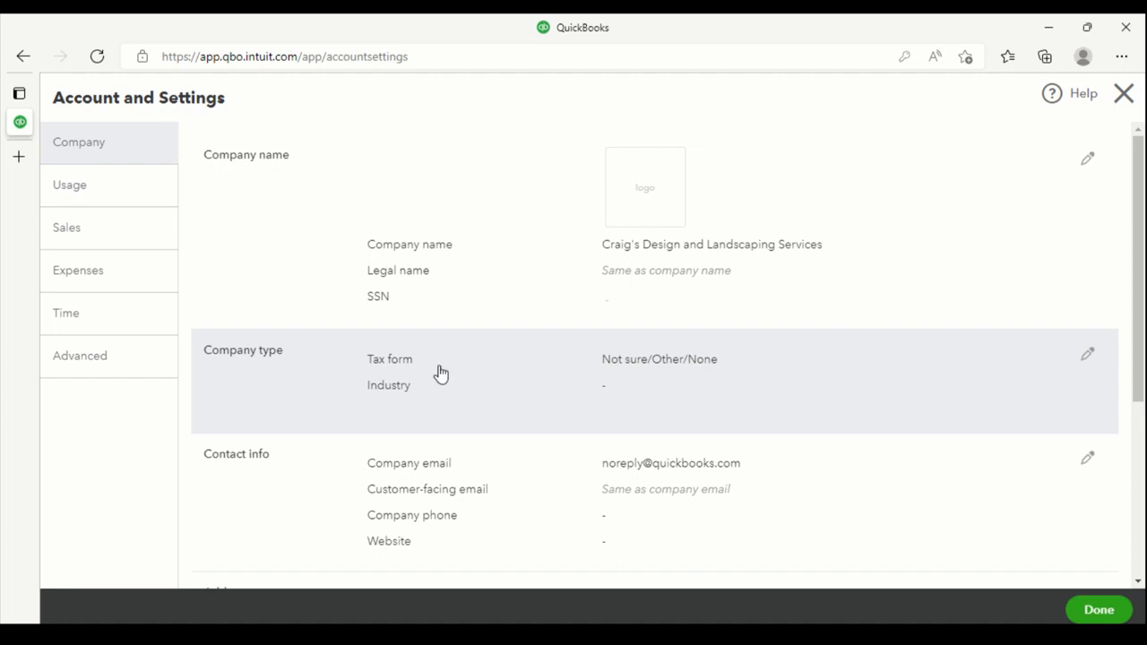
Open the company type details for editing and review the tax form choices and the industry field
{"action": "left_click", "coordinate": [1085, 361]}
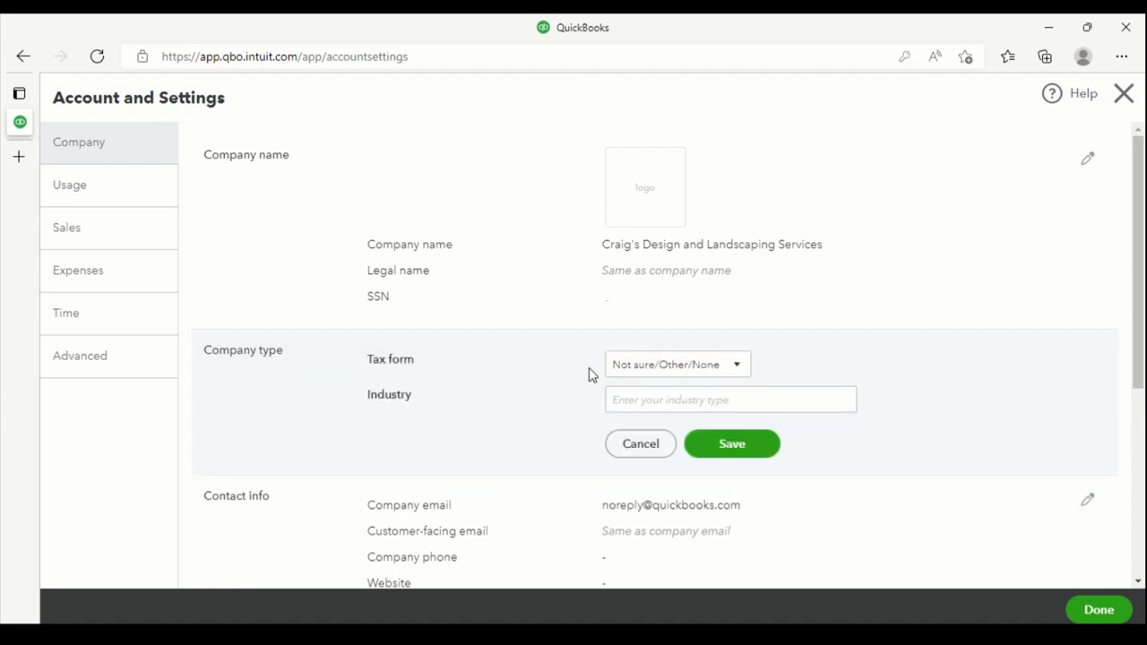
{"action": "left_click", "coordinate": [734, 368]}
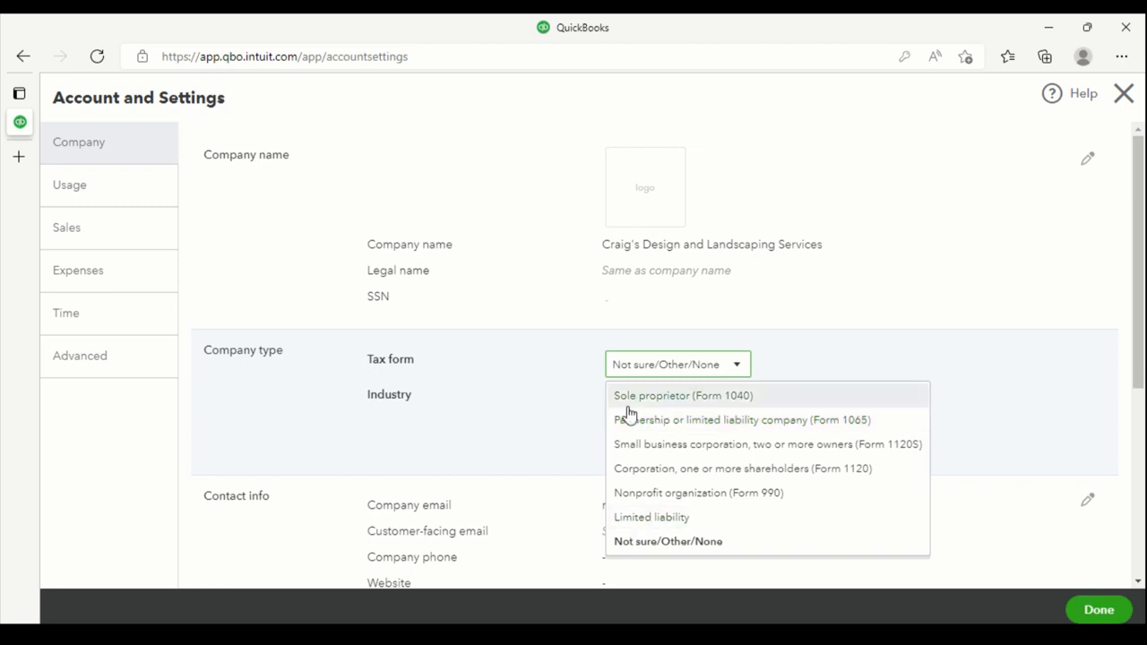
{"action": "left_click", "coordinate": [565, 392]}
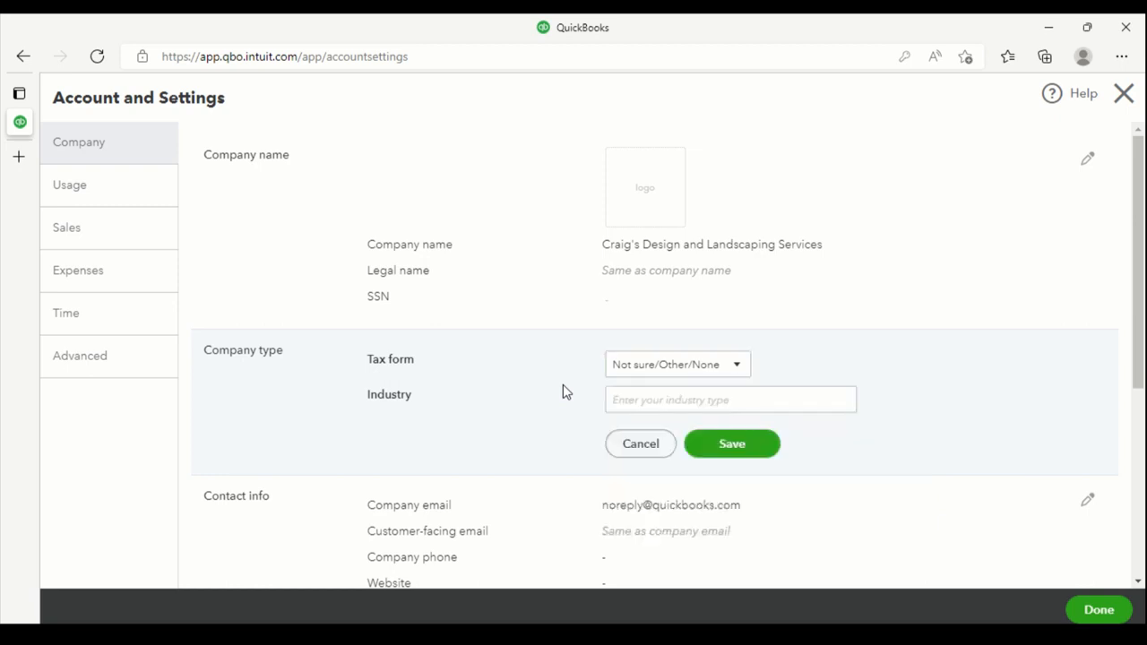
{"action": "left_click", "coordinate": [693, 402]}
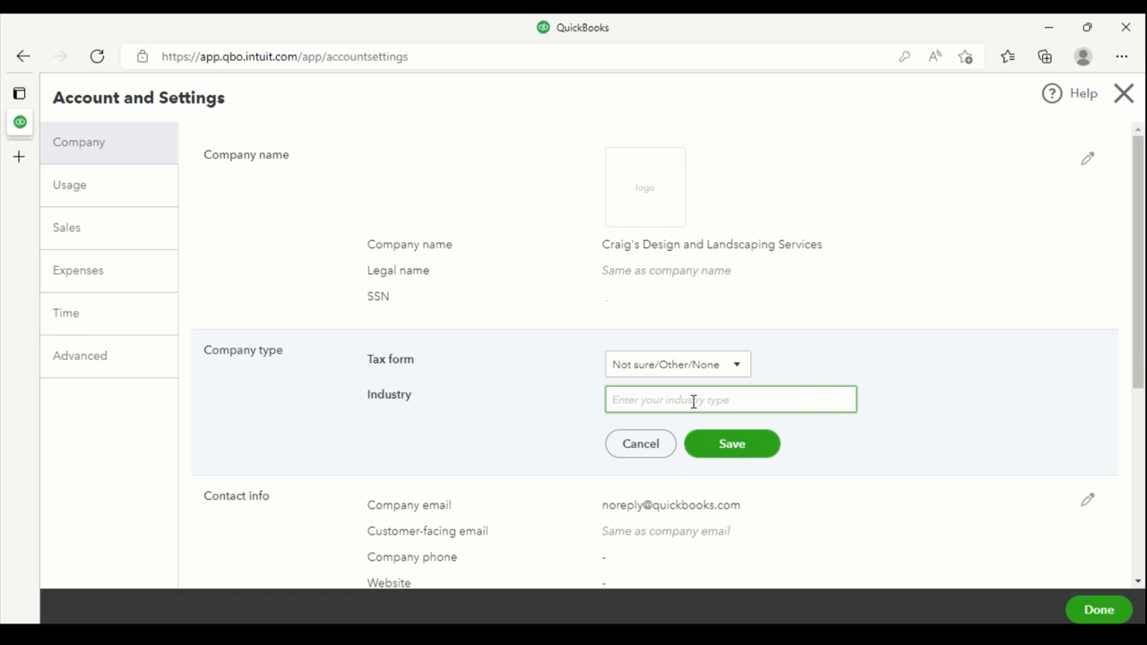
{"action": "left_click", "coordinate": [731, 366]}
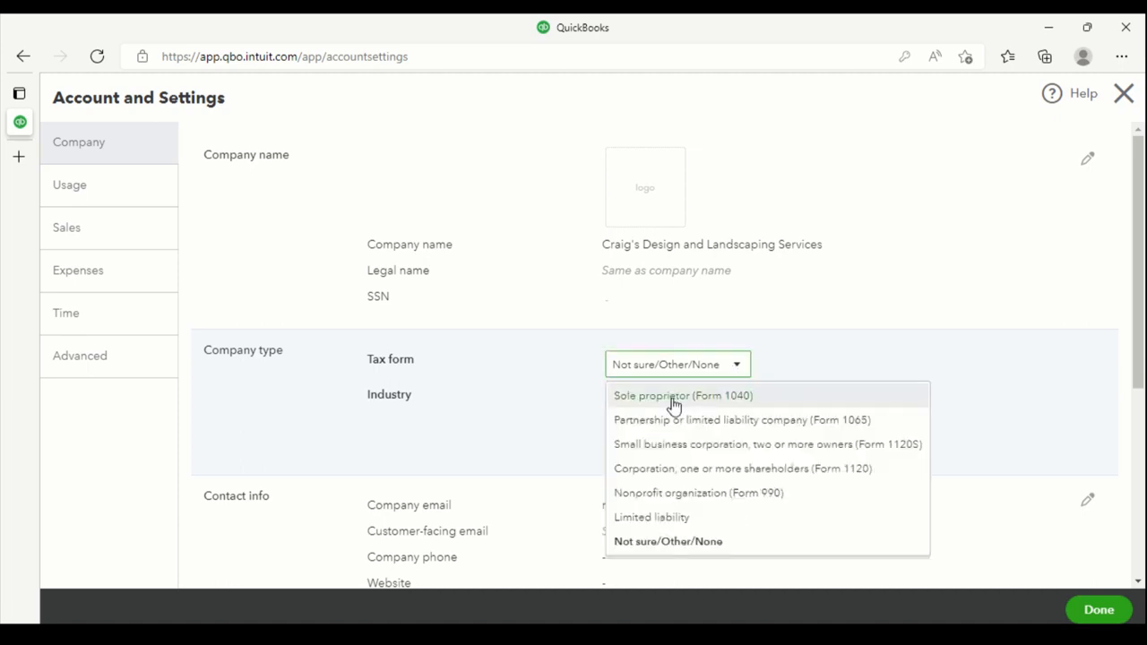
{"action": "left_click", "coordinate": [647, 369]}
{"action": "left_click", "coordinate": [644, 398]}
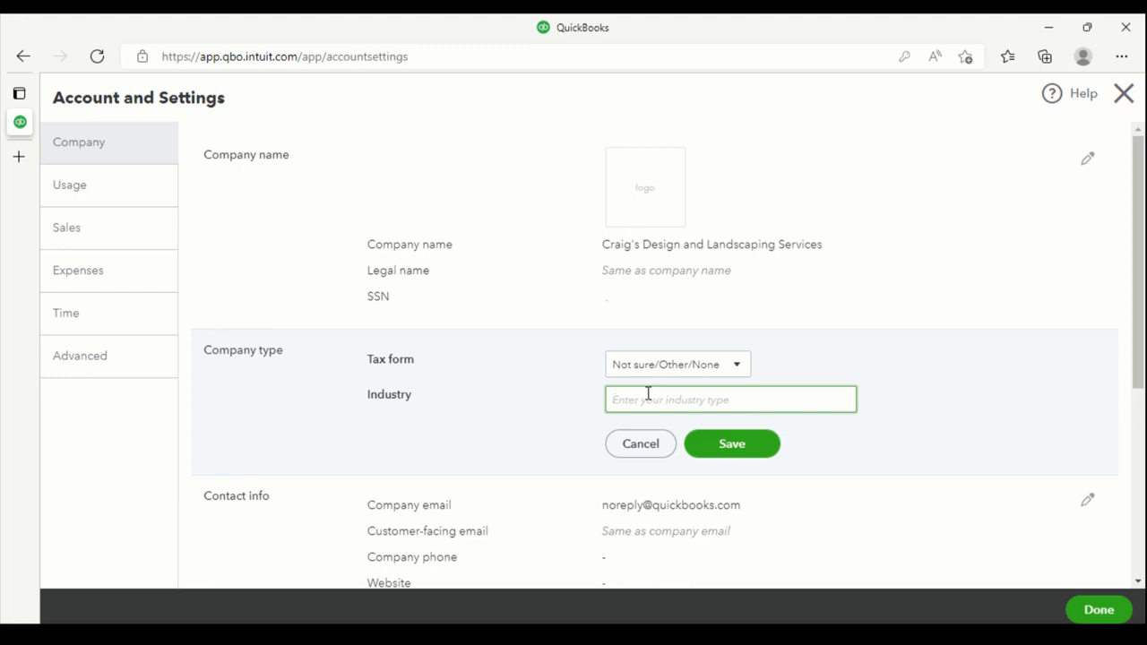
Open the company contact info for editing and examine its email, phone and website fields
{"action": "scroll", "coordinate": [425, 438], "scroll_direction": "down", "scroll_amount": 3}
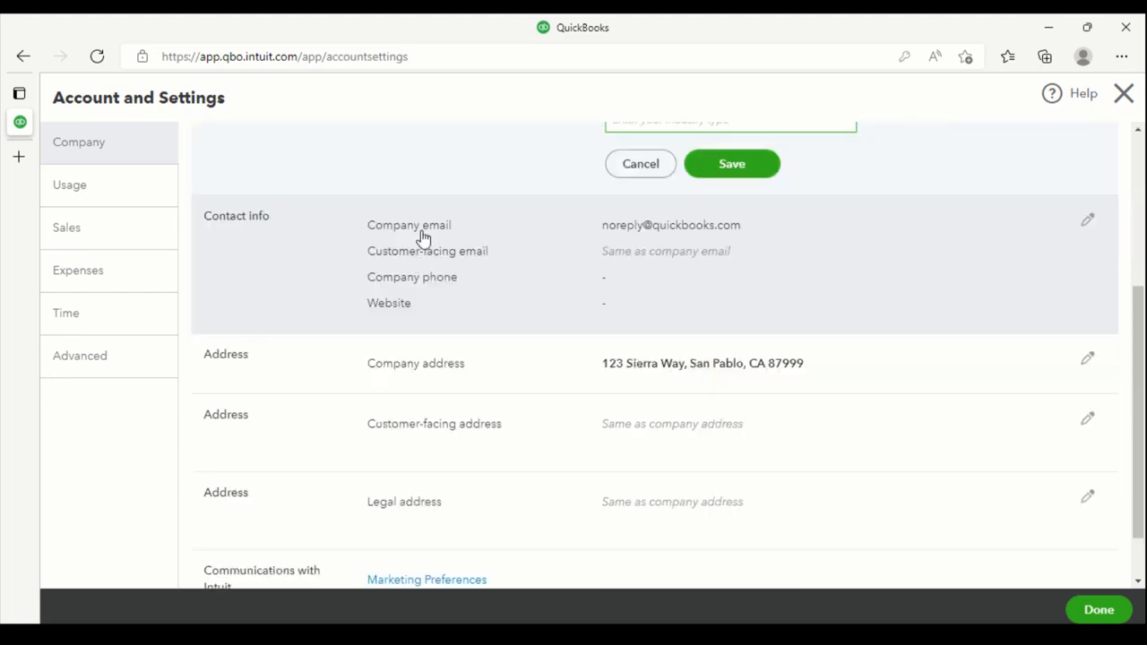
{"action": "left_click", "coordinate": [1085, 223]}
{"action": "left_click", "coordinate": [754, 393]}
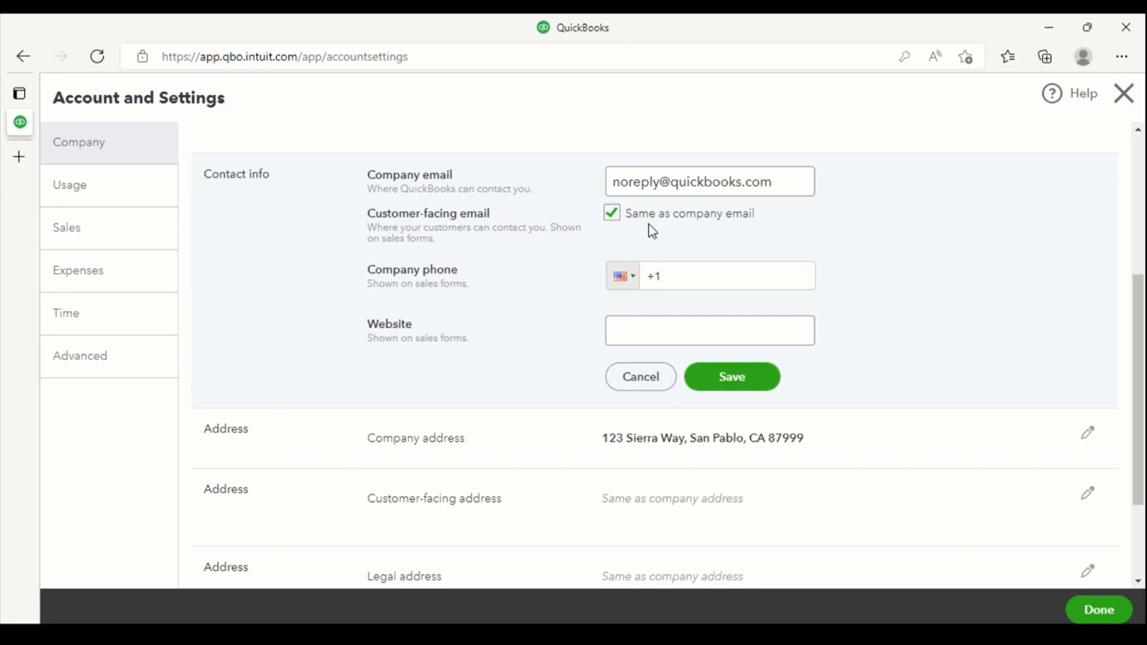
{"action": "left_click", "coordinate": [616, 328]}
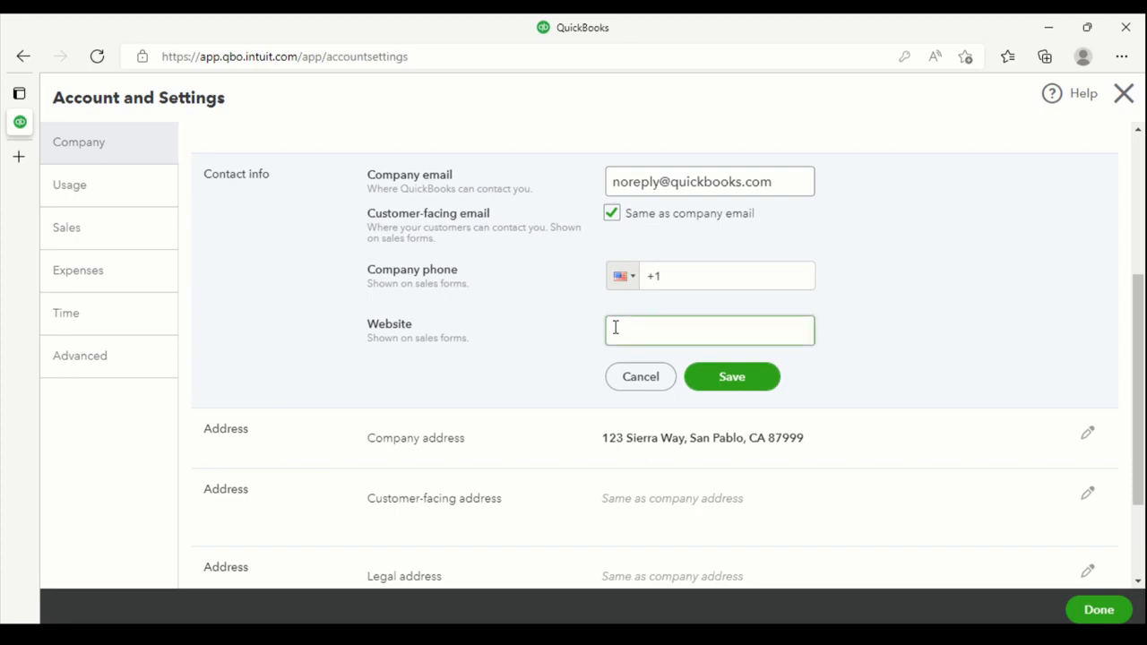
{"action": "left_click", "coordinate": [464, 282]}
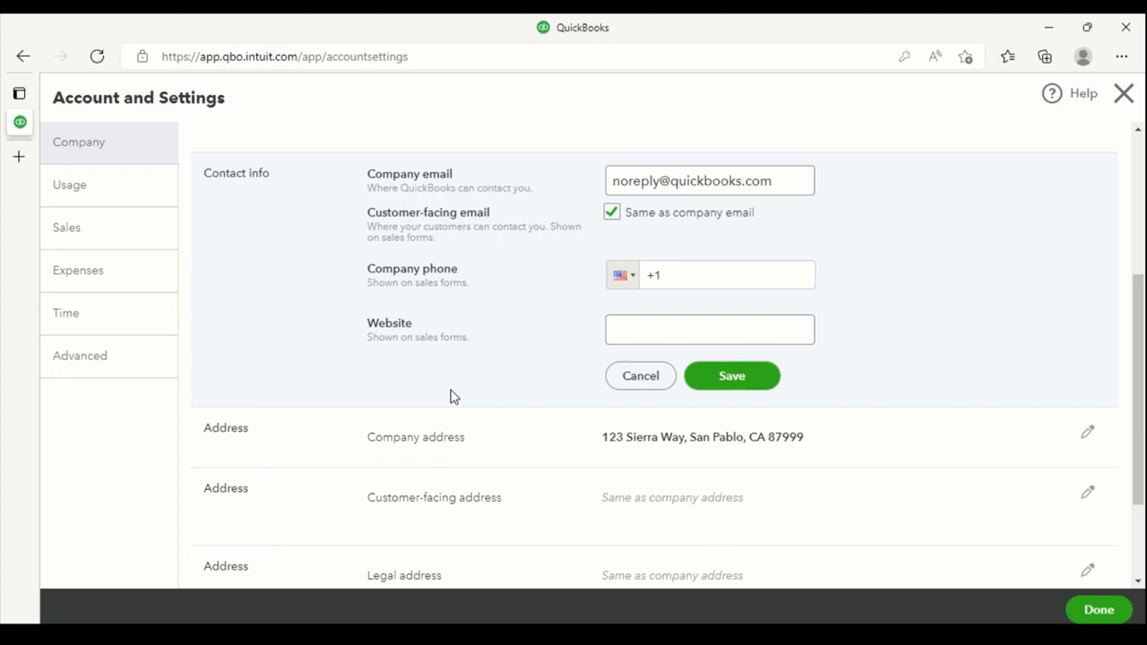
Recheck the company name, the customer-facing email option, and the address and communication sections of the company settings
{"action": "scroll", "coordinate": [684, 143], "scroll_direction": "up", "scroll_amount": 3}
{"action": "scroll", "coordinate": [531, 361], "scroll_direction": "down", "scroll_amount": 2}
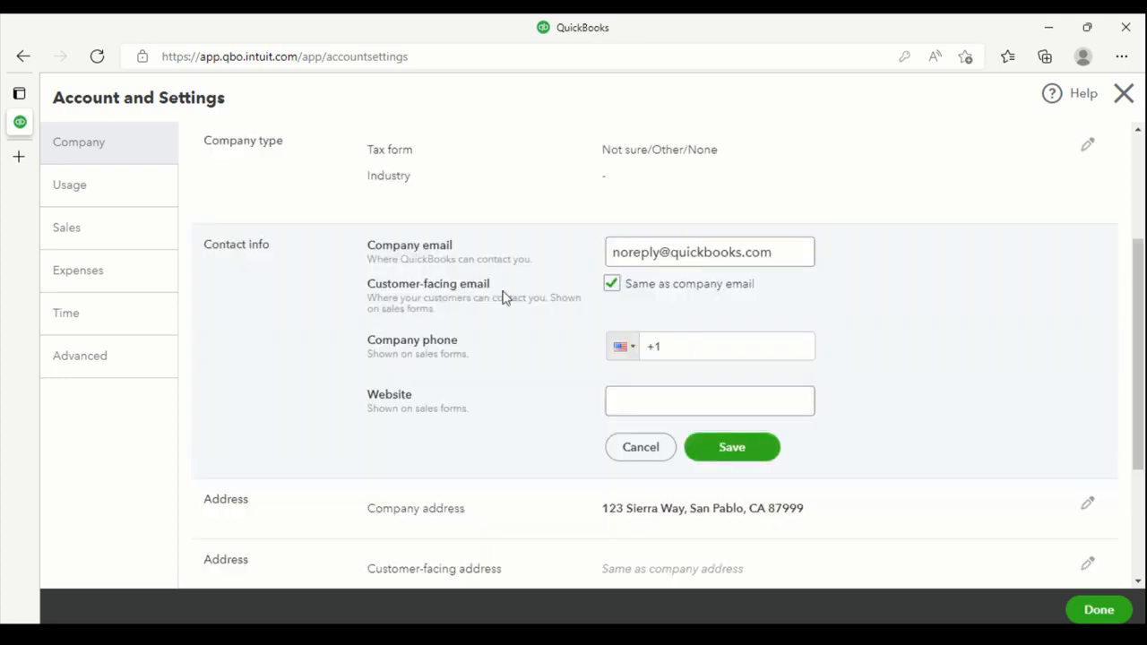
{"action": "scroll", "coordinate": [502, 296], "scroll_direction": "up", "scroll_amount": 2}
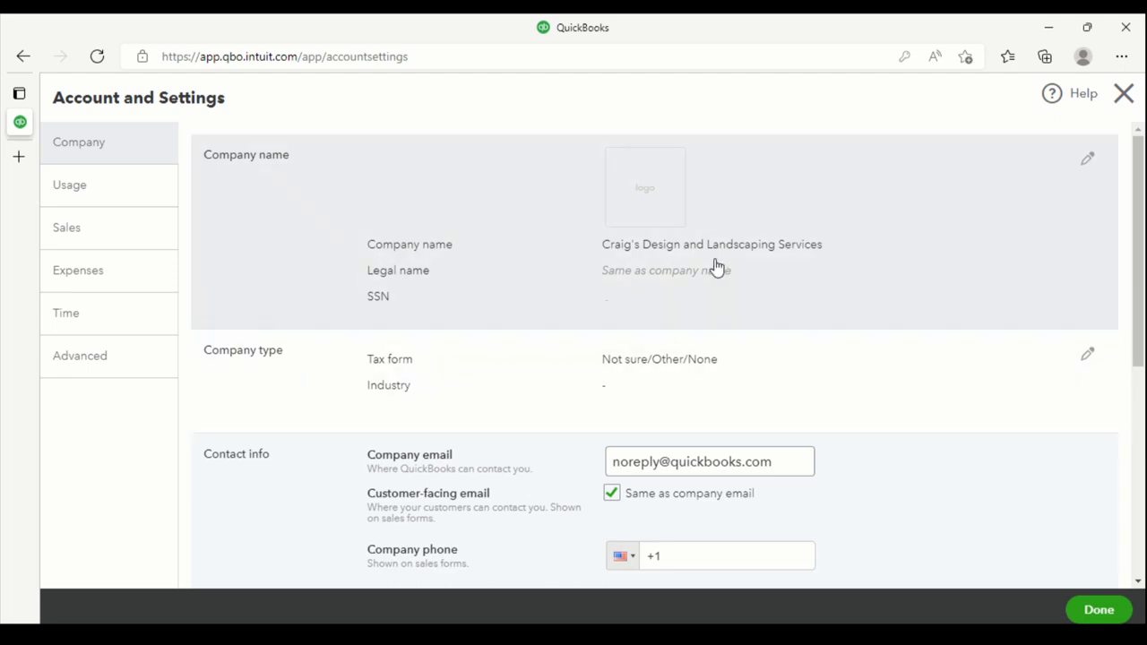
{"action": "scroll", "coordinate": [610, 260], "scroll_direction": "down", "scroll_amount": 3}
{"action": "left_click", "coordinate": [611, 282]}
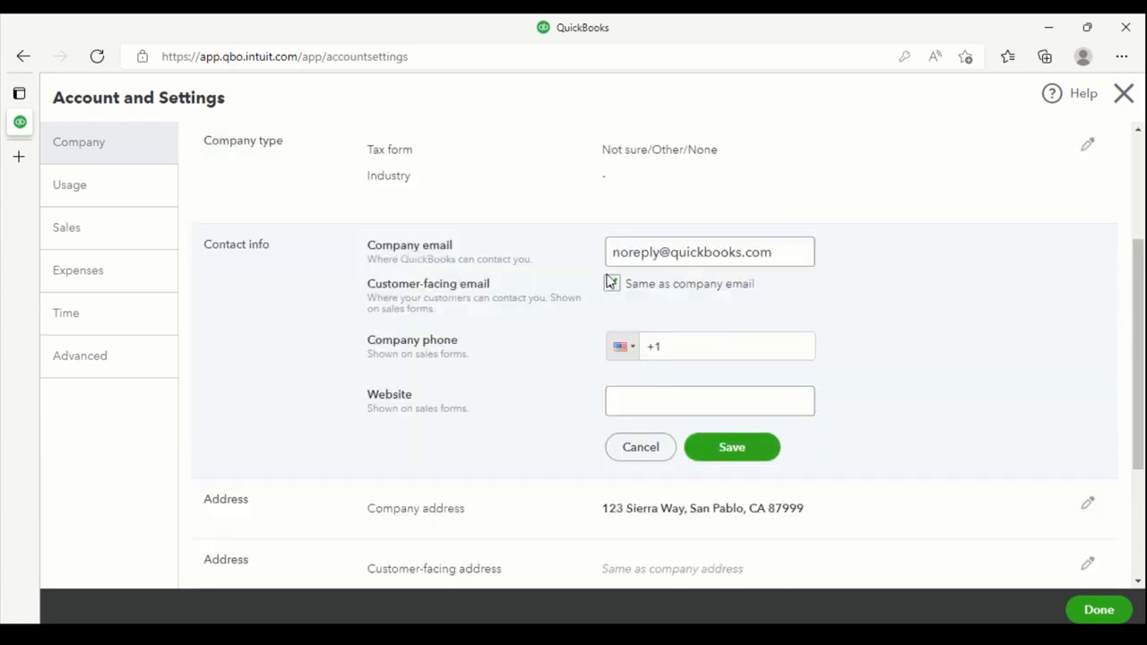
{"action": "left_click", "coordinate": [610, 283]}
{"action": "left_click", "coordinate": [659, 393]}
{"action": "scroll", "coordinate": [659, 393], "scroll_direction": "down", "scroll_amount": 2}
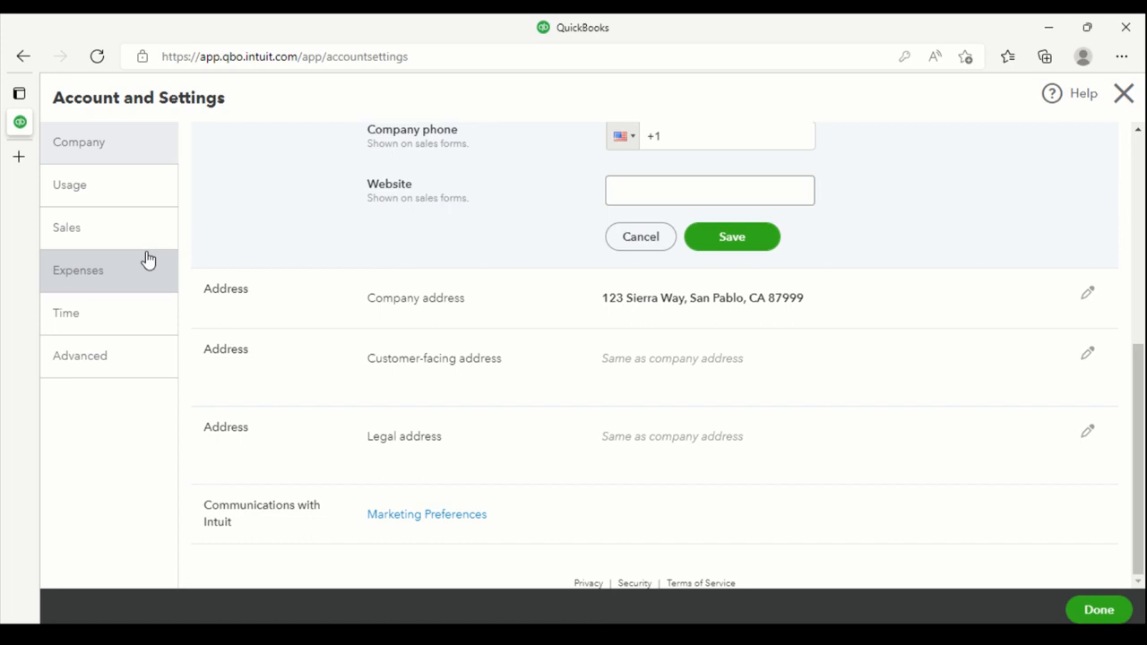
Review the sales settings, from form content and products to late fees, progress invoicing, reminders and statements
{"action": "left_click", "coordinate": [79, 234]}
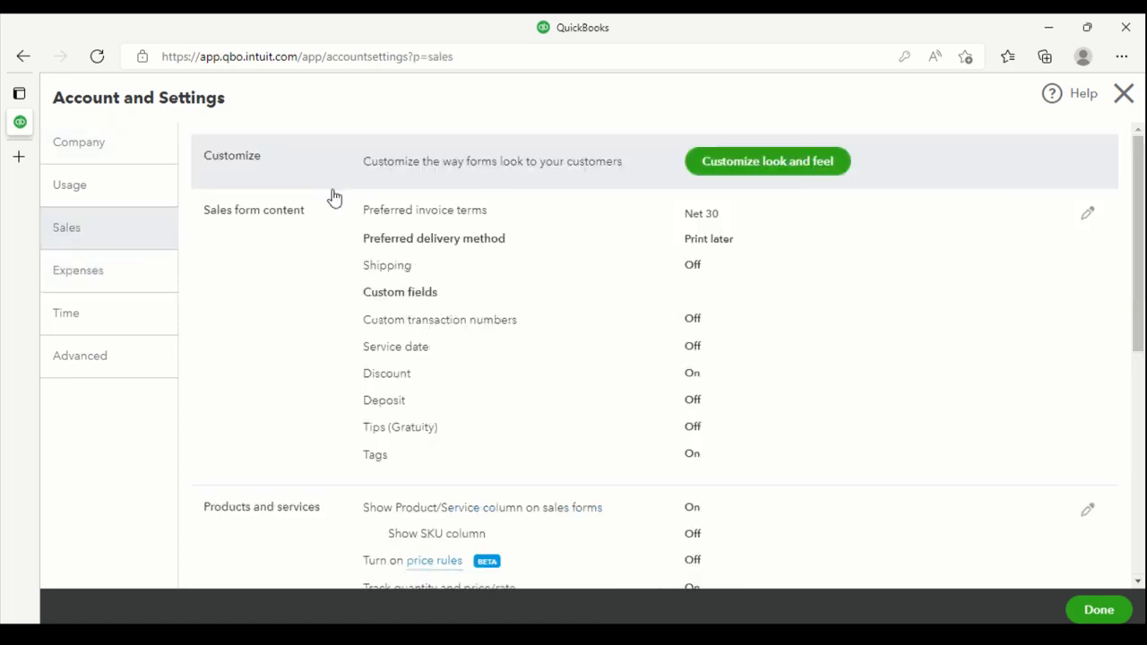
{"action": "scroll", "coordinate": [434, 294], "scroll_direction": "down", "scroll_amount": 3}
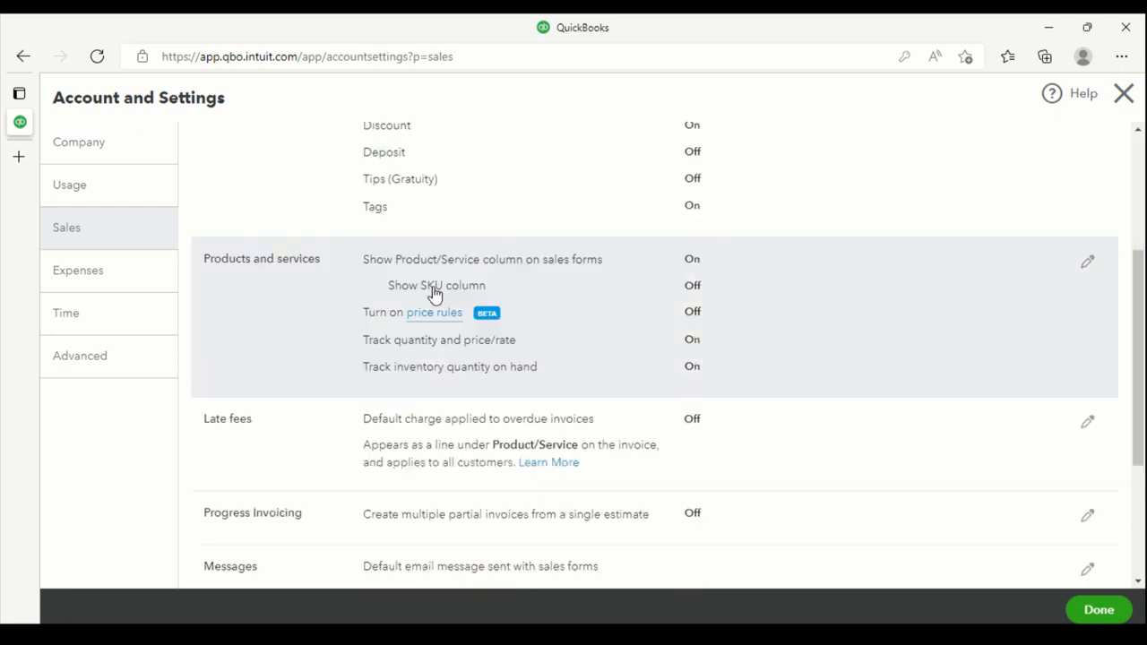
{"action": "scroll", "coordinate": [434, 294], "scroll_direction": "down", "scroll_amount": 1}
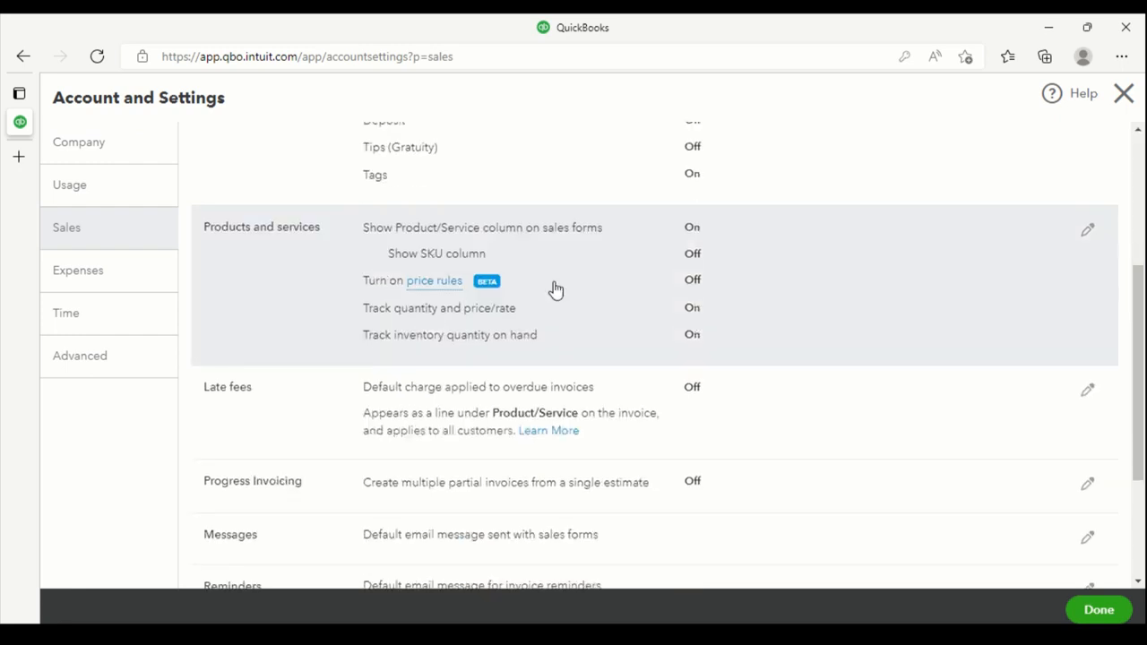
{"action": "scroll", "coordinate": [556, 289], "scroll_direction": "down", "scroll_amount": 3}
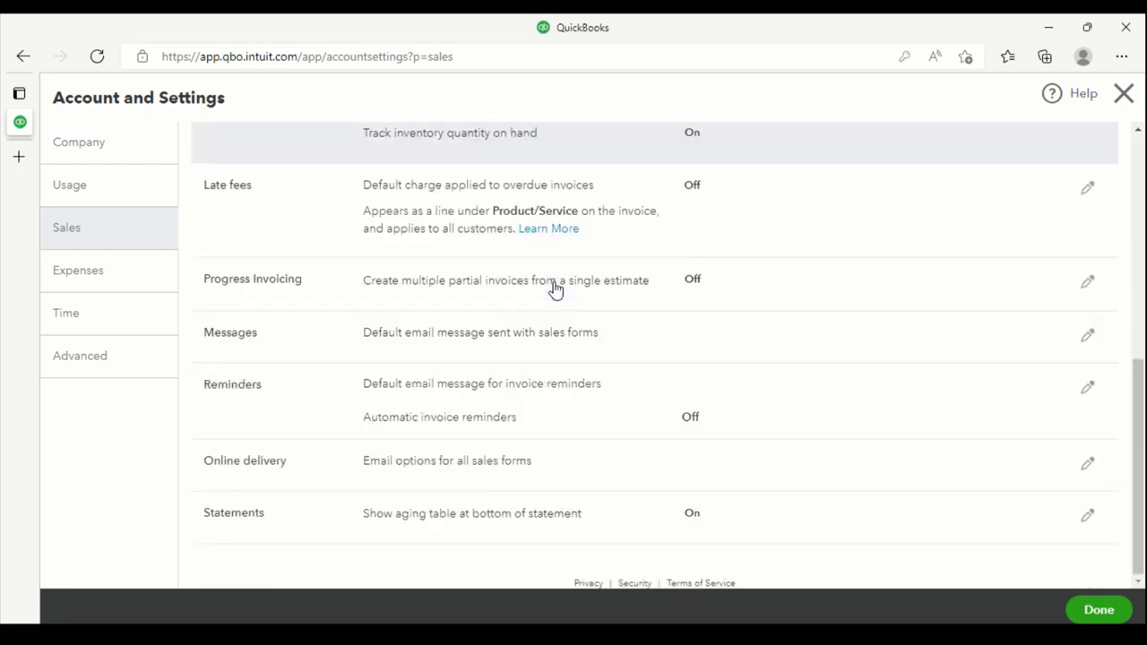
{"action": "scroll", "coordinate": [550, 290], "scroll_direction": "up", "scroll_amount": 1}
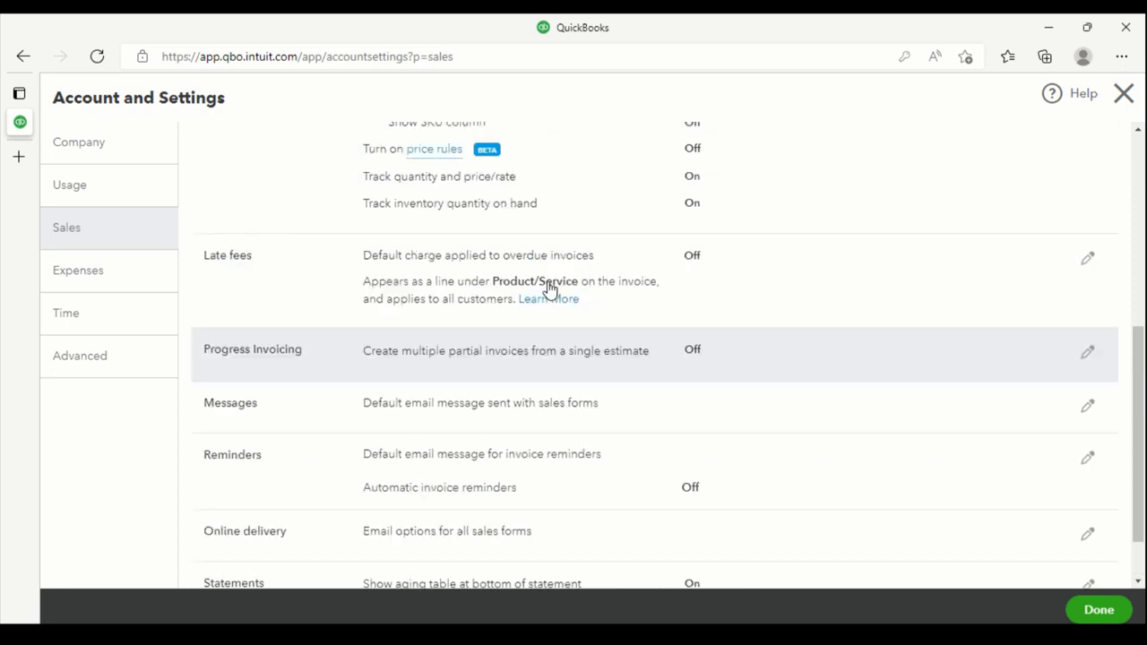
{"action": "scroll", "coordinate": [550, 290], "scroll_direction": "up", "scroll_amount": 4}
{"action": "scroll", "coordinate": [550, 290], "scroll_direction": "down", "scroll_amount": 4}
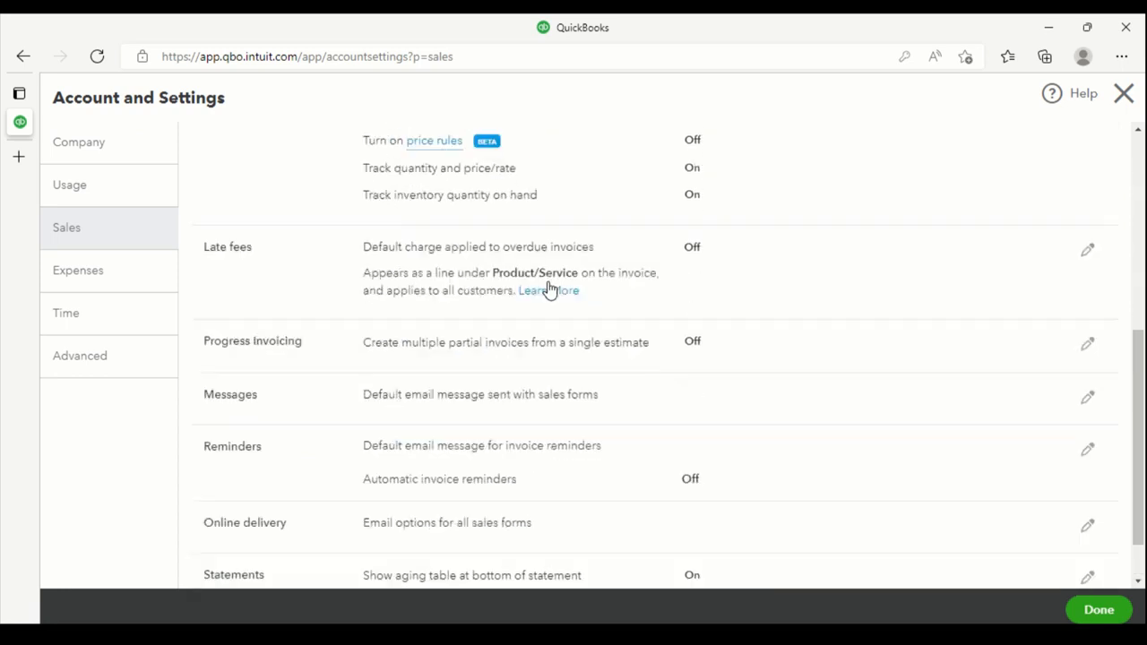
{"action": "scroll", "coordinate": [550, 289], "scroll_direction": "down", "scroll_amount": 1}
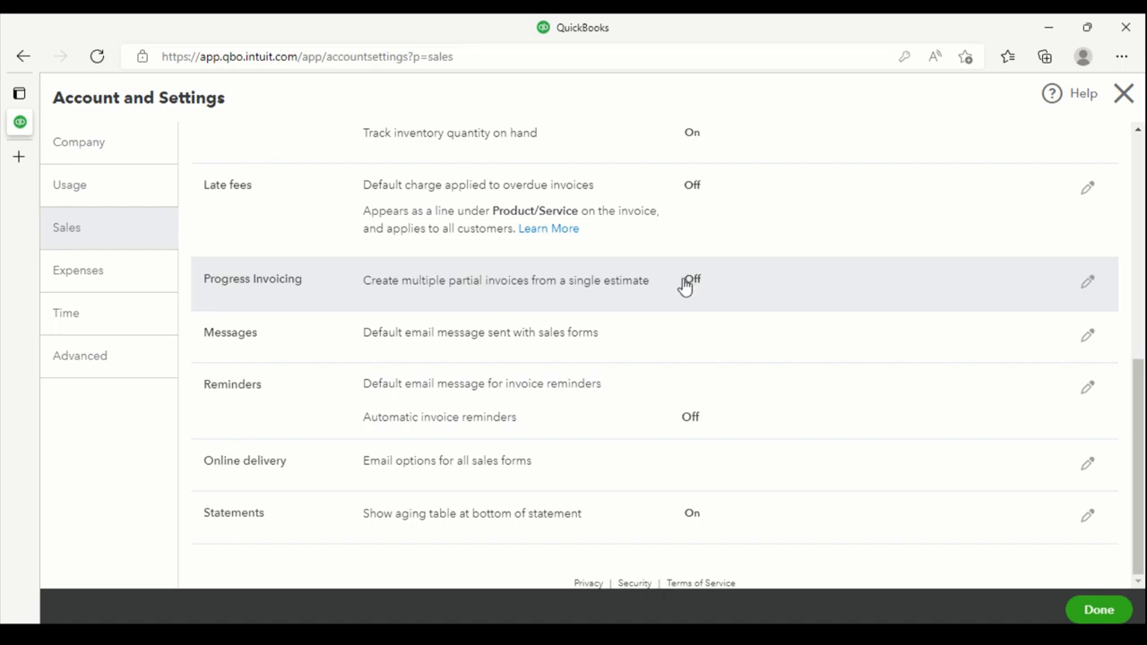
Review the expenses settings, and open the accounting options in the advanced settings for editing
{"action": "left_click", "coordinate": [114, 279]}
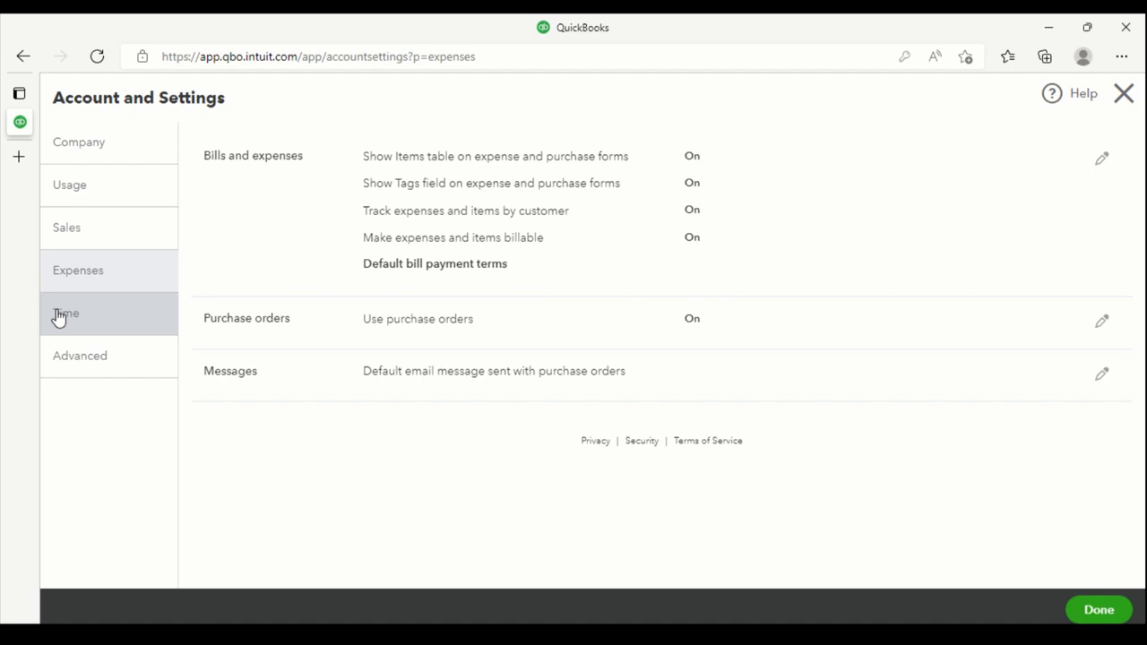
{"action": "left_click", "coordinate": [71, 356]}
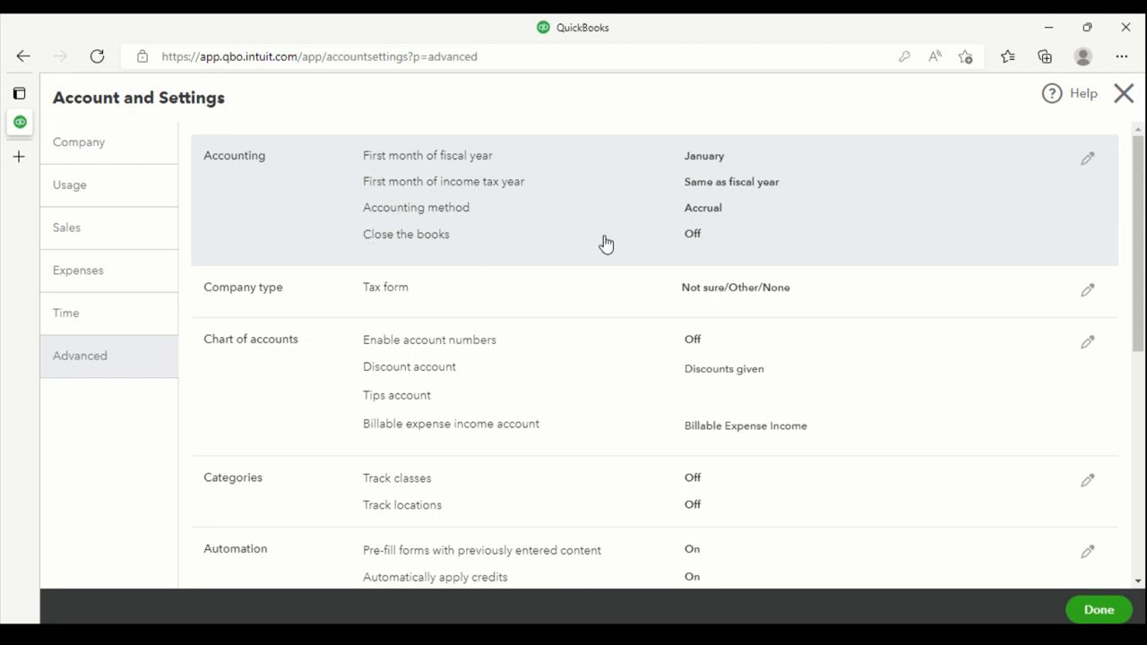
{"action": "left_click", "coordinate": [690, 243]}
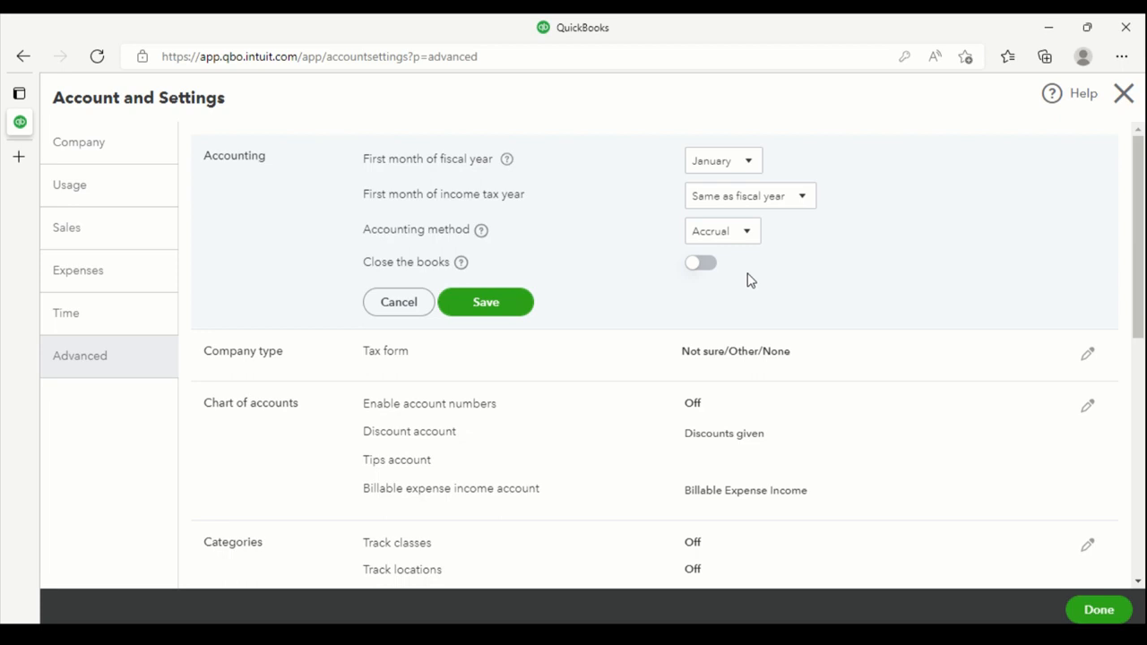
Examine the chart of accounts options and the remaining advanced settings through other preferences, and close the account settings
{"action": "scroll", "coordinate": [814, 372], "scroll_direction": "down", "scroll_amount": 3}
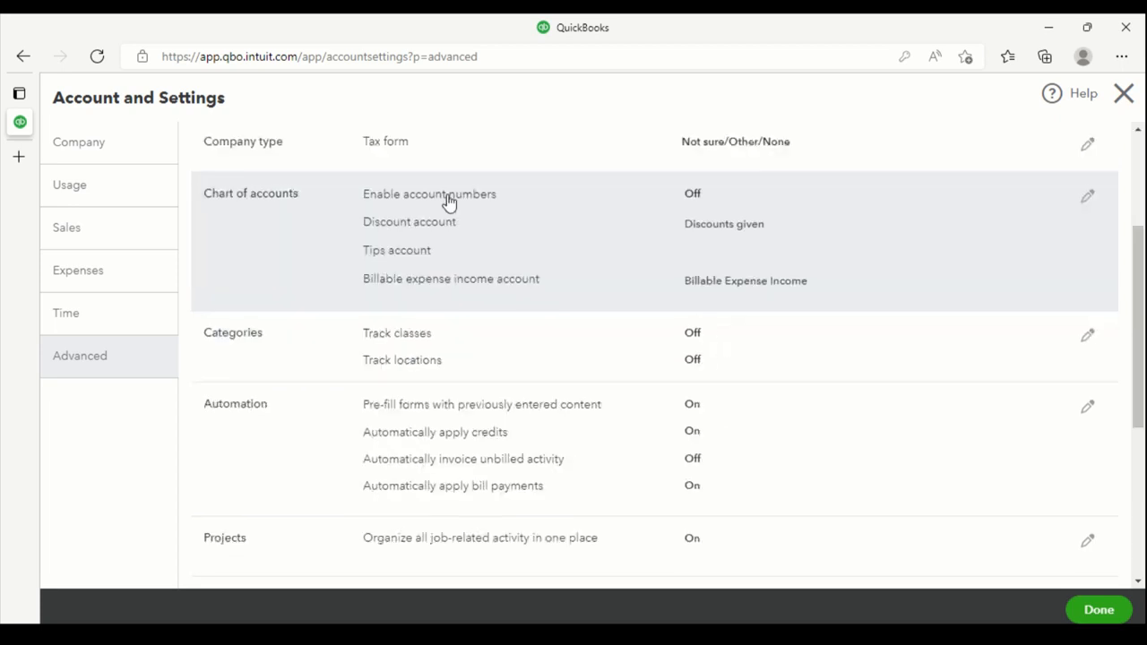
{"action": "left_click", "coordinate": [700, 204]}
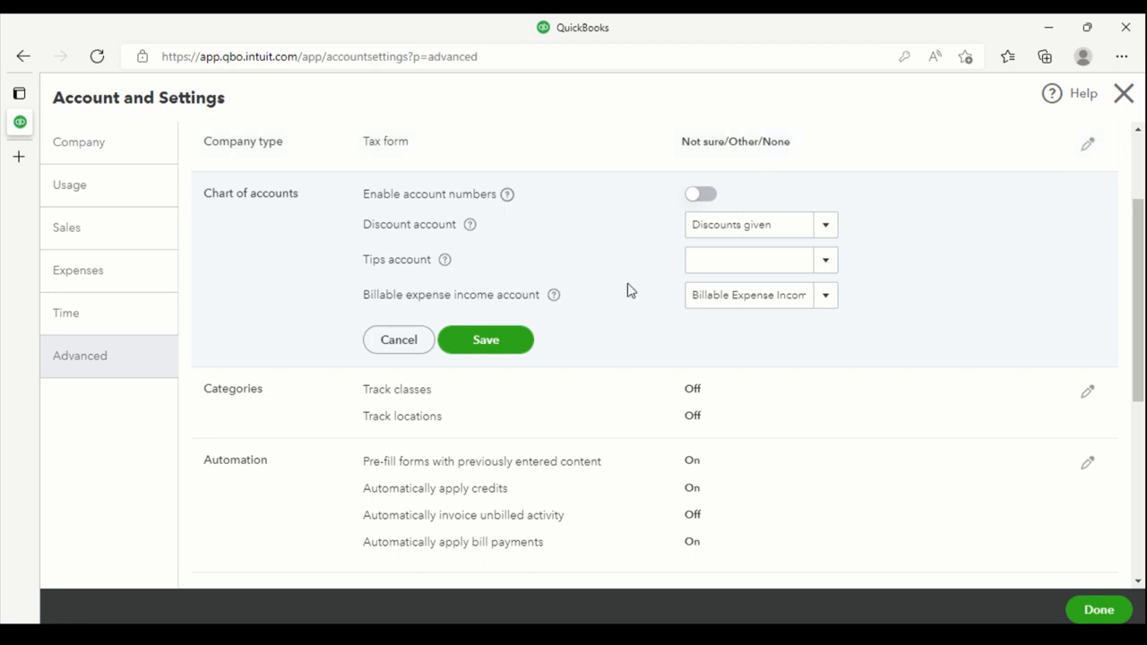
{"action": "scroll", "coordinate": [630, 290], "scroll_direction": "down", "scroll_amount": 3}
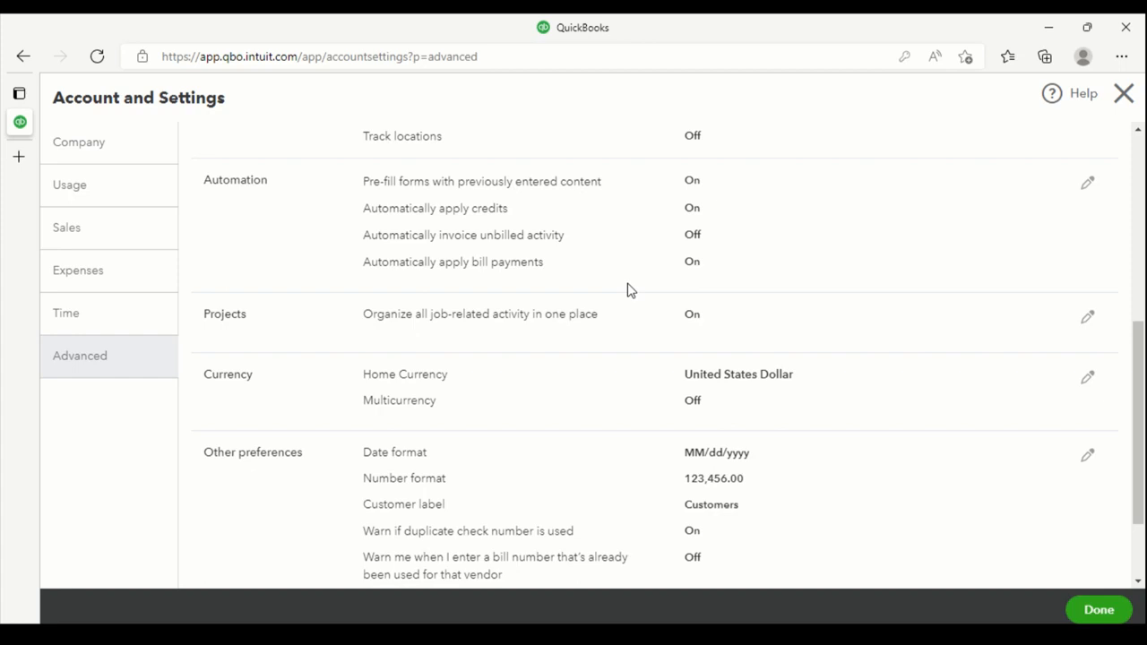
{"action": "scroll", "coordinate": [630, 291], "scroll_direction": "down", "scroll_amount": 1}
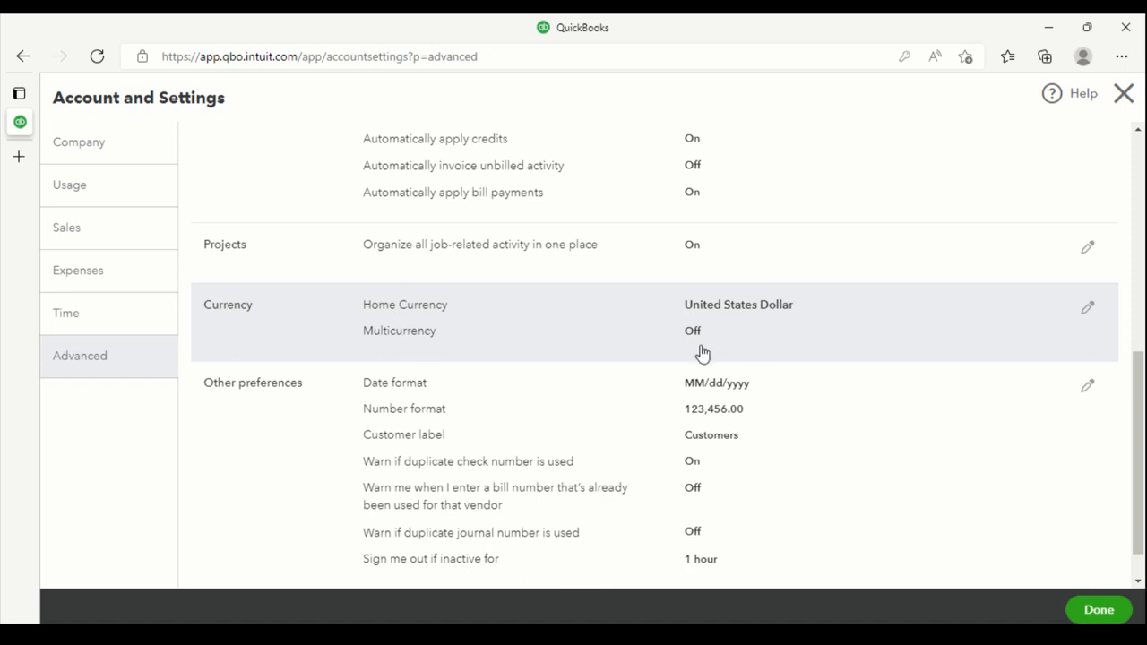
{"action": "scroll", "coordinate": [702, 352], "scroll_direction": "down", "scroll_amount": 1}
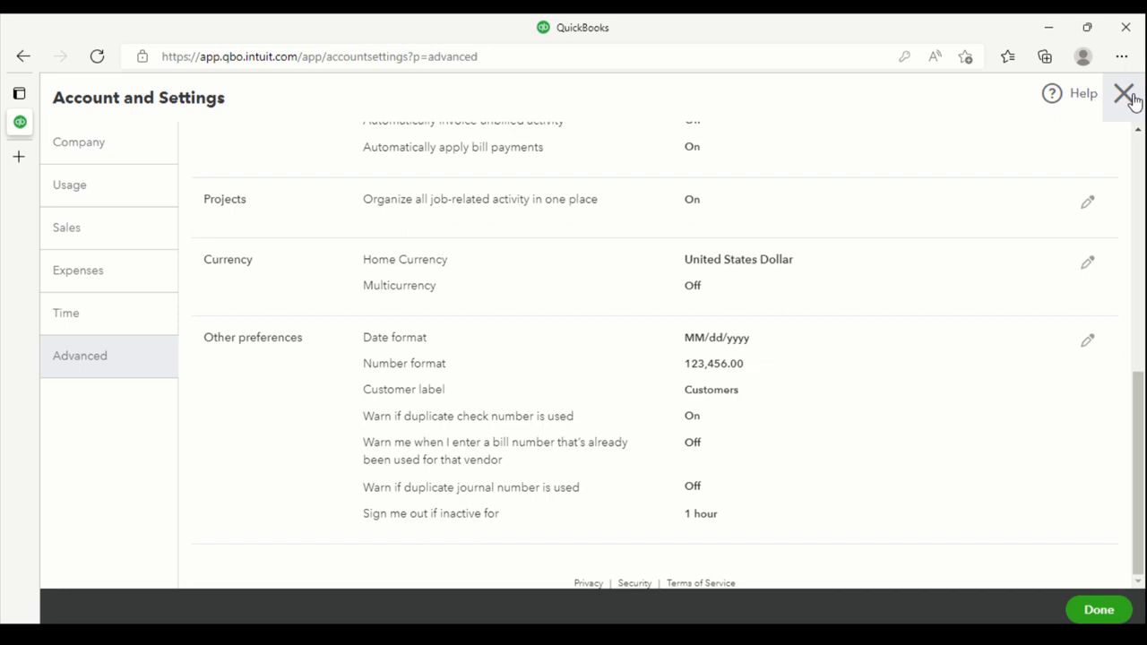
{"action": "left_click", "coordinate": [1103, 611]}
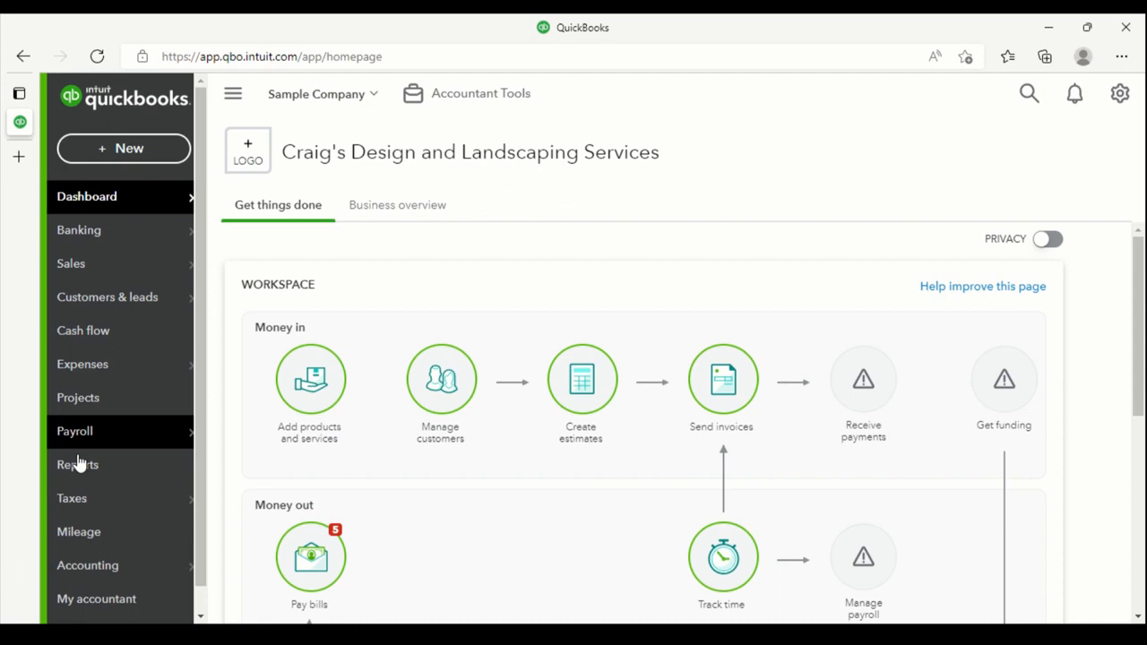
Open the company's chart of accounts list from the accounting section
{"action": "mouse_move", "coordinate": [180, 565]}
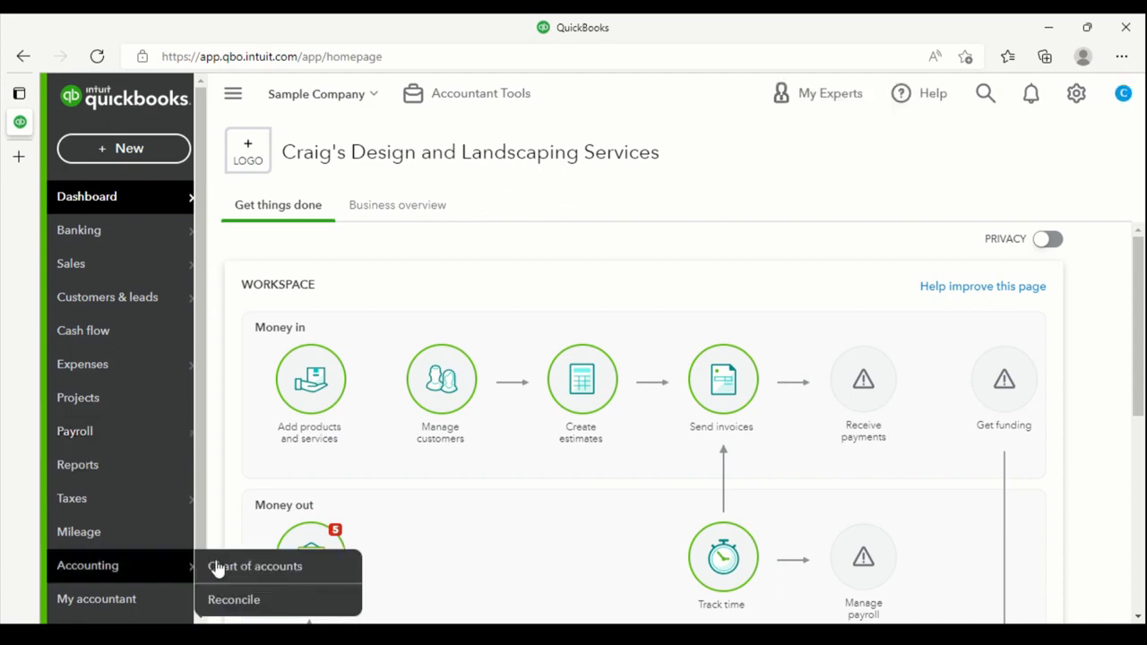
{"action": "left_click", "coordinate": [218, 567]}
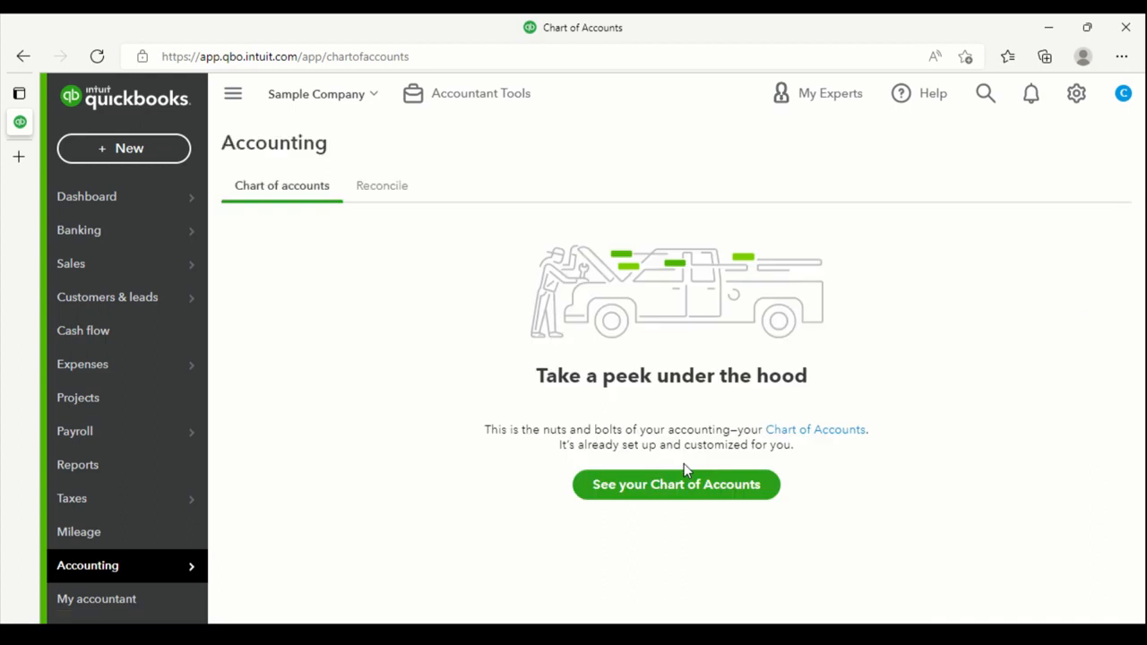
{"action": "left_click", "coordinate": [661, 486]}
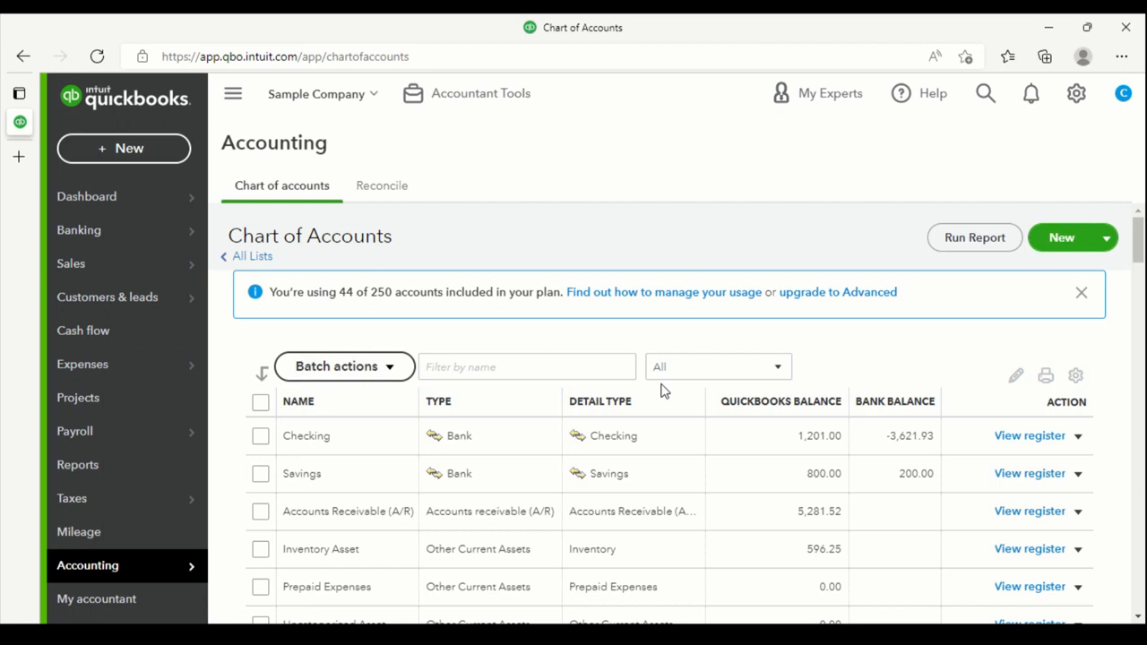
Review the bank, asset, credit card and liability accounts in the chart of accounts, with their types and detail types
{"action": "scroll", "coordinate": [654, 399], "scroll_direction": "down", "scroll_amount": 1}
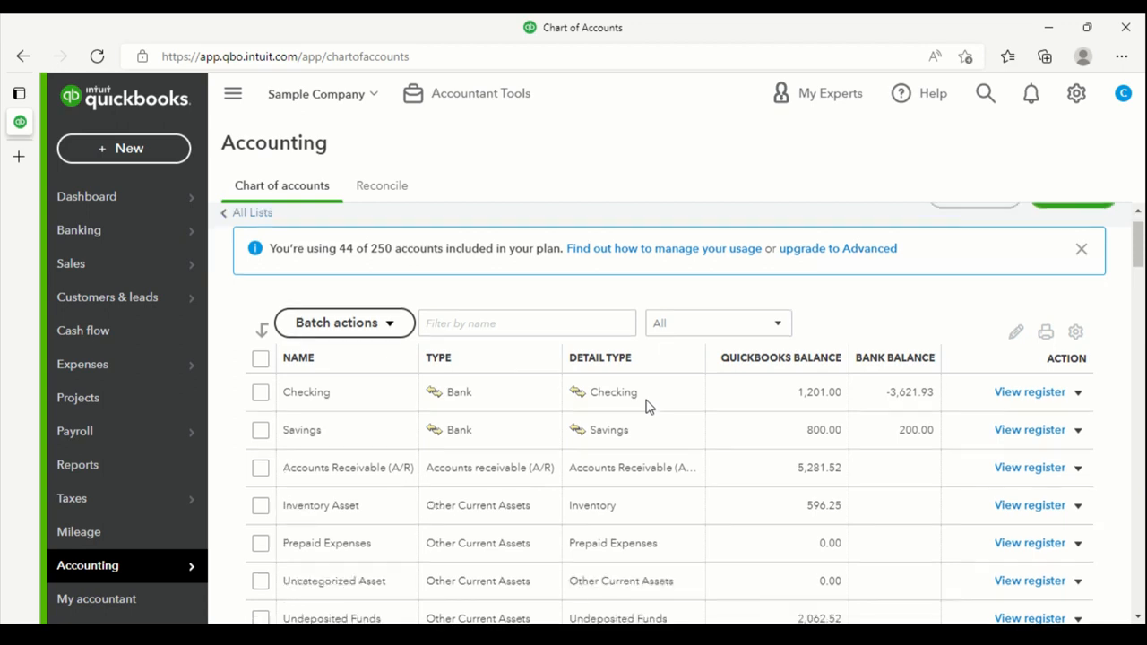
{"action": "scroll", "coordinate": [649, 406], "scroll_direction": "down", "scroll_amount": 3}
{"action": "scroll", "coordinate": [649, 407], "scroll_direction": "down", "scroll_amount": 5}
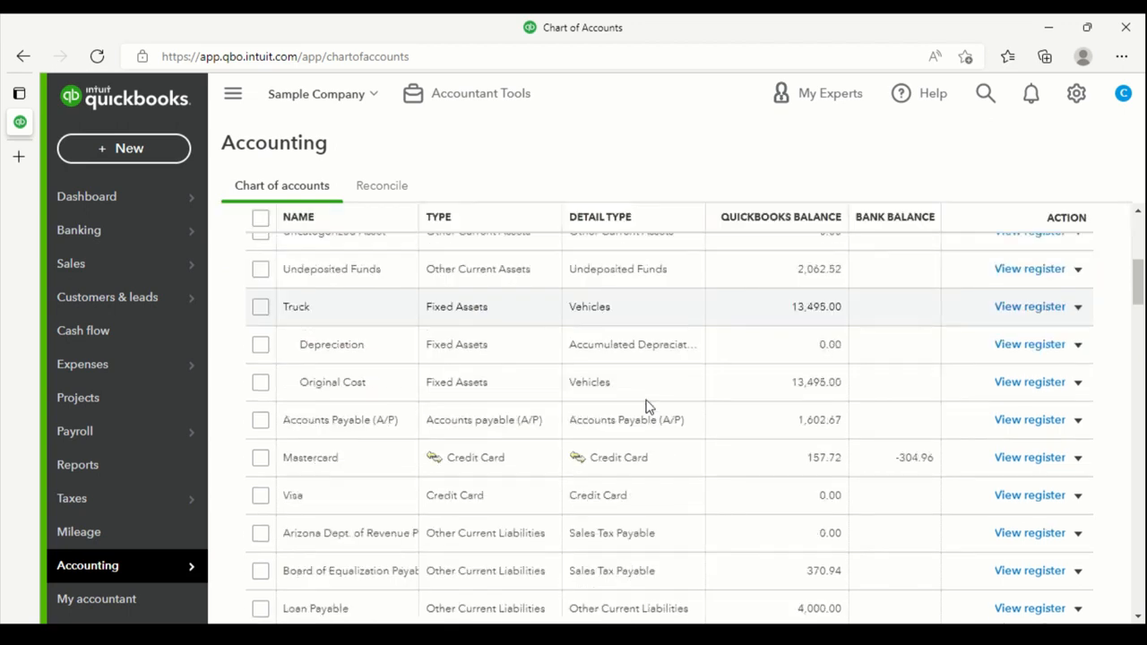
{"action": "scroll", "coordinate": [649, 406], "scroll_direction": "down", "scroll_amount": 3}
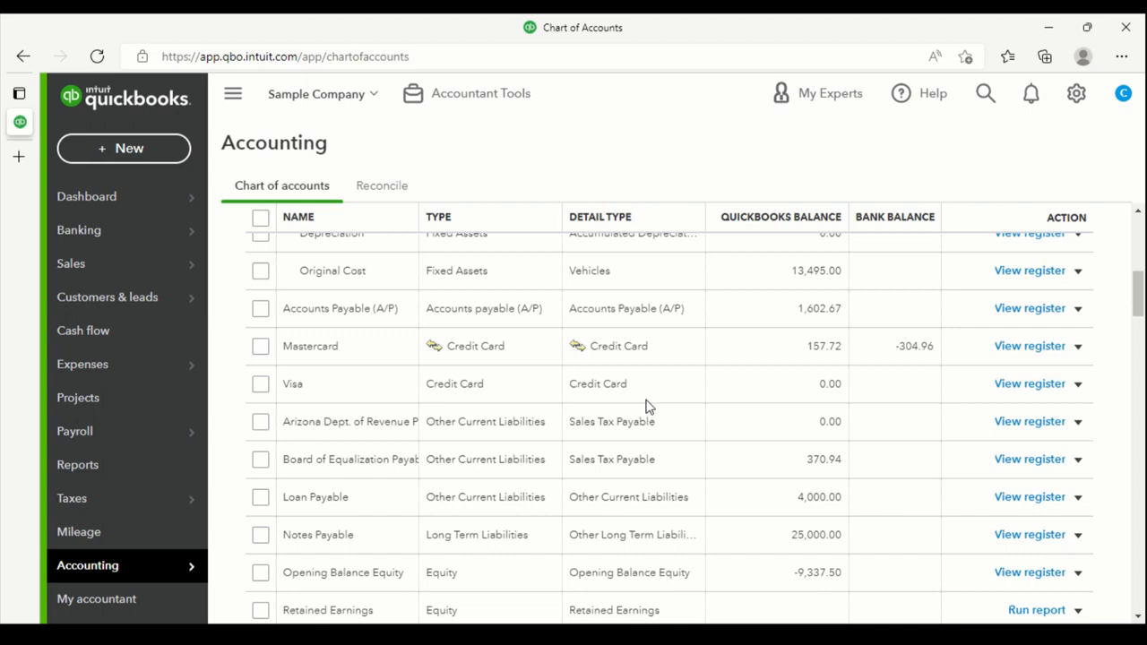
{"action": "scroll", "coordinate": [649, 406], "scroll_direction": "down", "scroll_amount": 2}
{"action": "scroll", "coordinate": [647, 400], "scroll_direction": "down", "scroll_amount": 1}
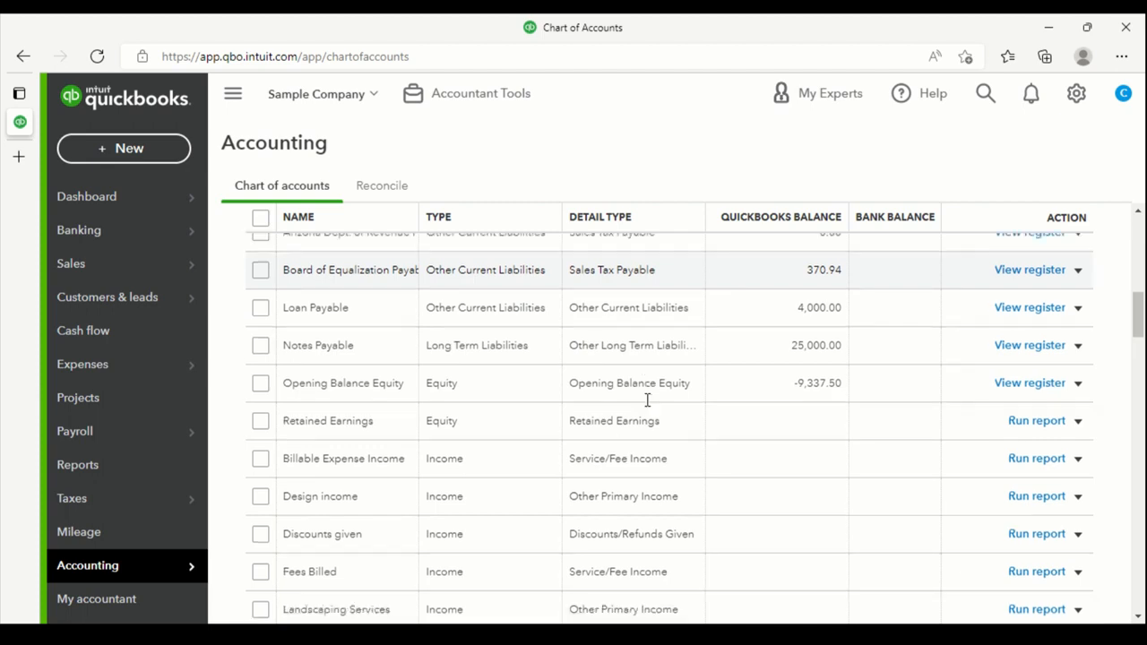
{"action": "scroll", "coordinate": [647, 400], "scroll_direction": "up", "scroll_amount": 5}
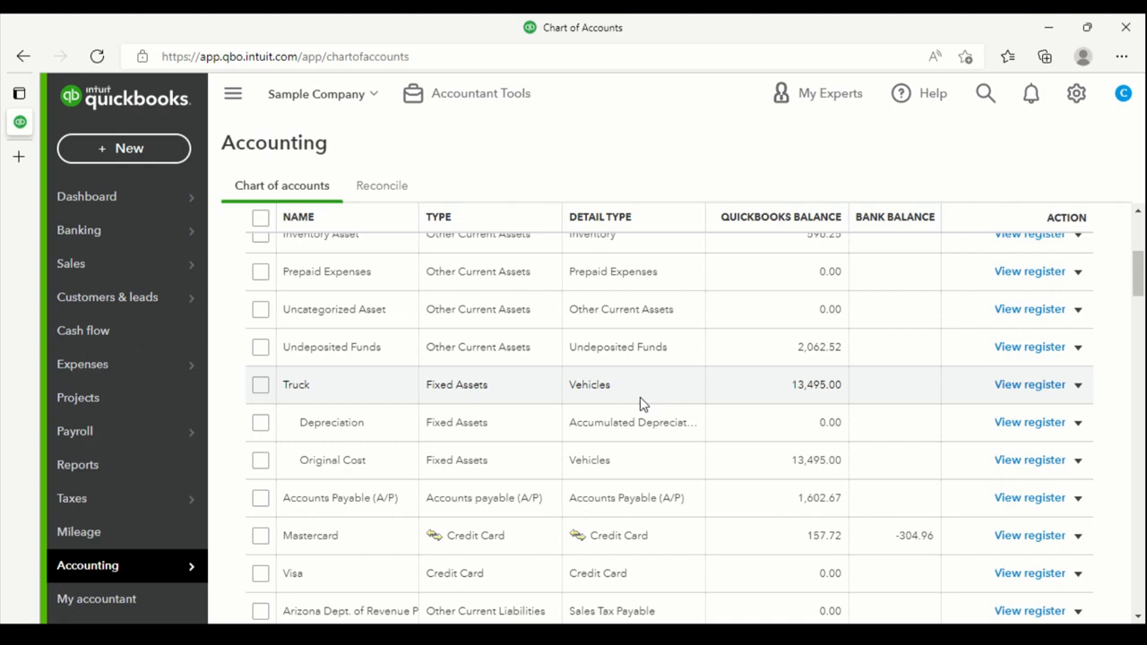
{"action": "scroll", "coordinate": [641, 404], "scroll_direction": "down", "scroll_amount": 3}
{"action": "scroll", "coordinate": [641, 404], "scroll_direction": "down", "scroll_amount": 1}
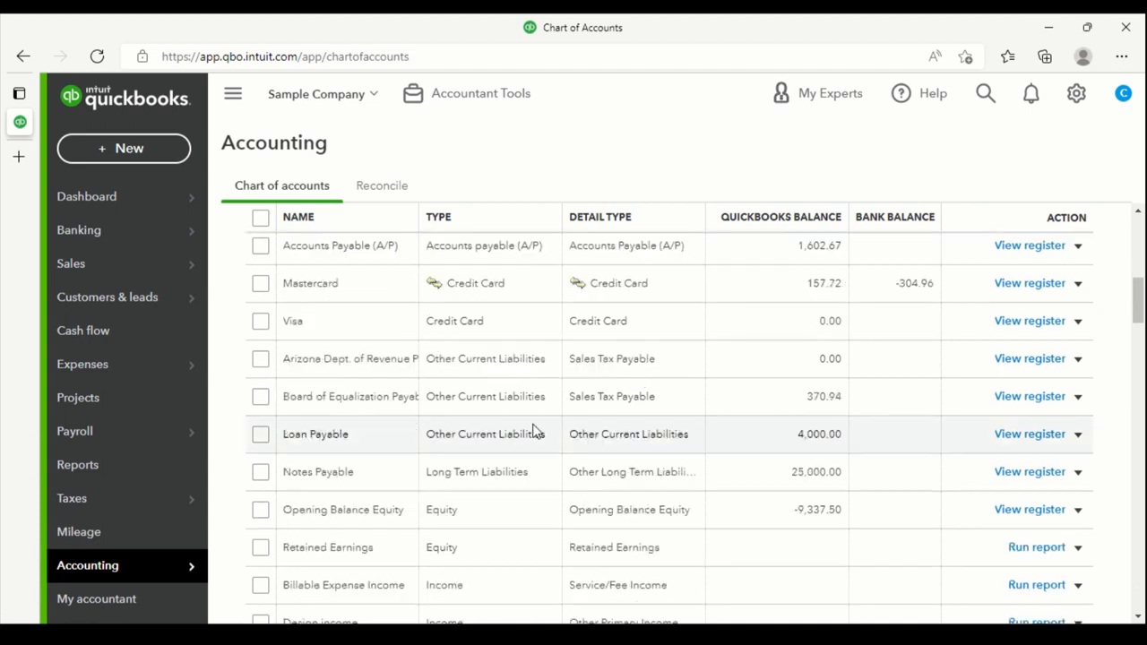
Examine the equity and income accounts with their sub-accounts, and recheck the liability and fixed asset accounts
{"action": "scroll", "coordinate": [535, 432], "scroll_direction": "down", "scroll_amount": 4}
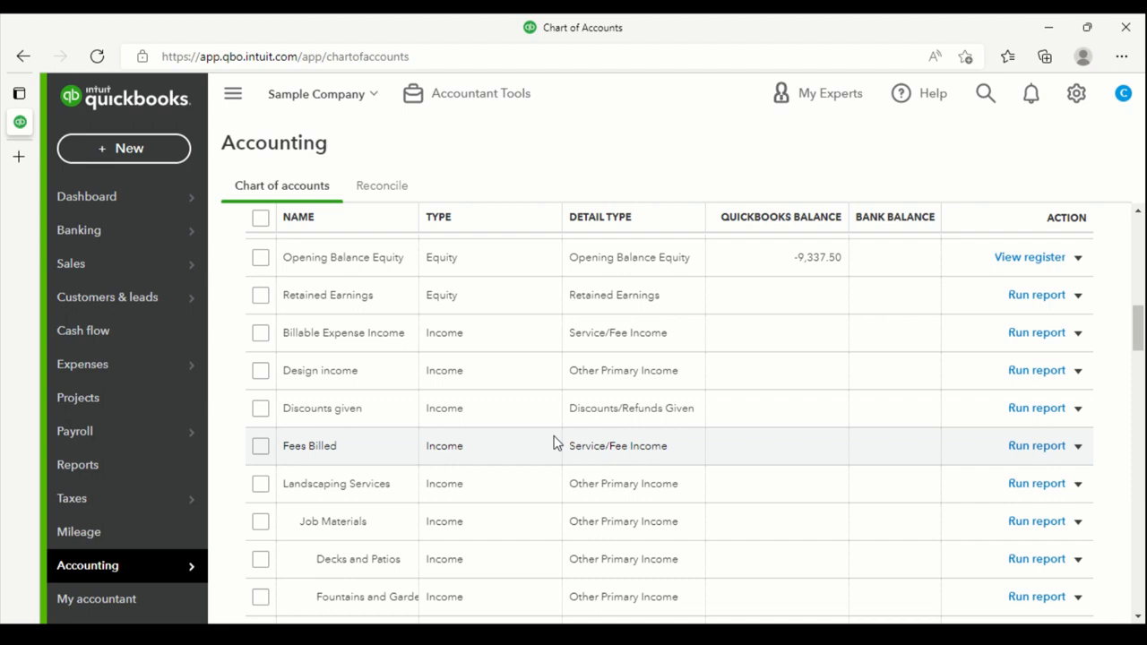
{"action": "scroll", "coordinate": [554, 443], "scroll_direction": "down", "scroll_amount": 3}
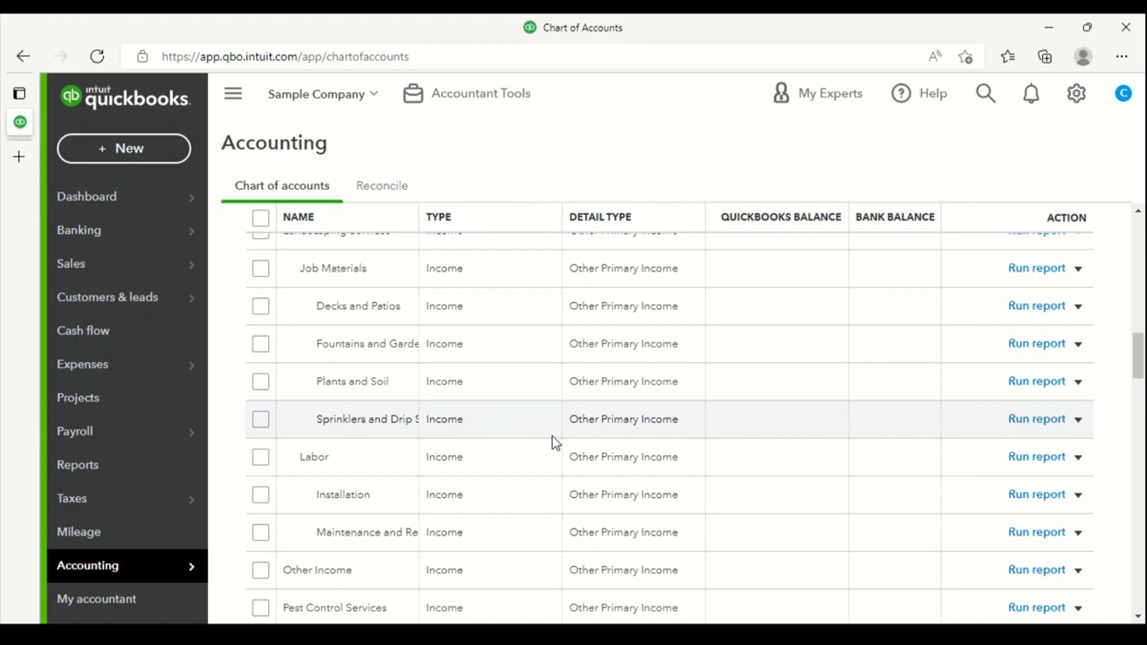
{"action": "scroll", "coordinate": [552, 442], "scroll_direction": "up", "scroll_amount": 3}
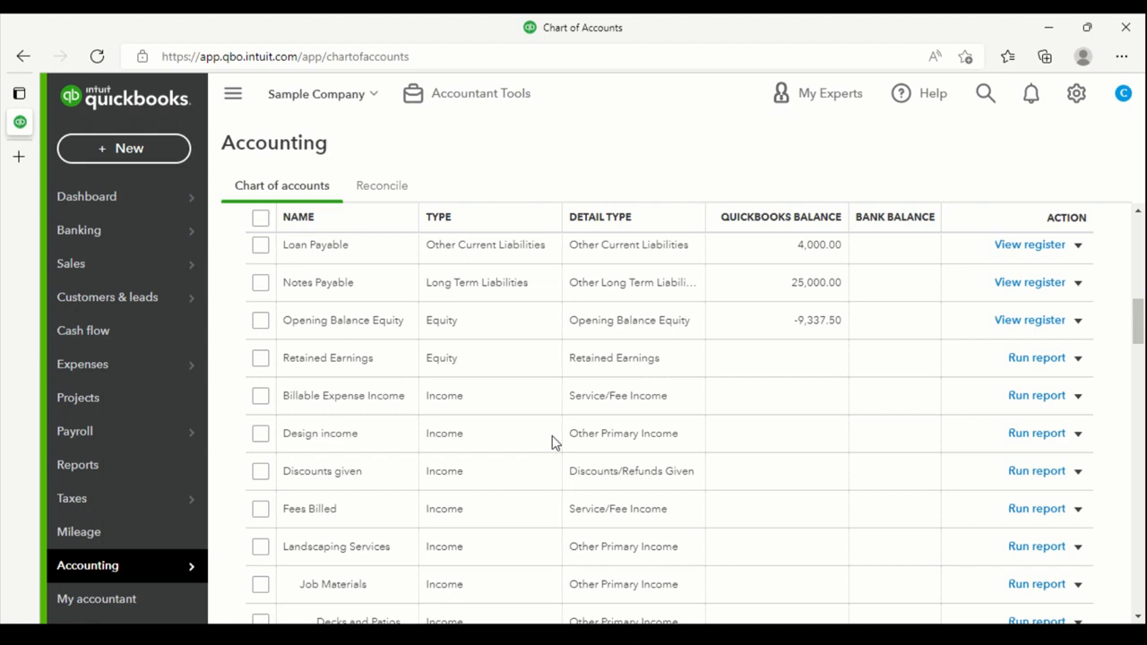
{"action": "scroll", "coordinate": [552, 442], "scroll_direction": "up", "scroll_amount": 1}
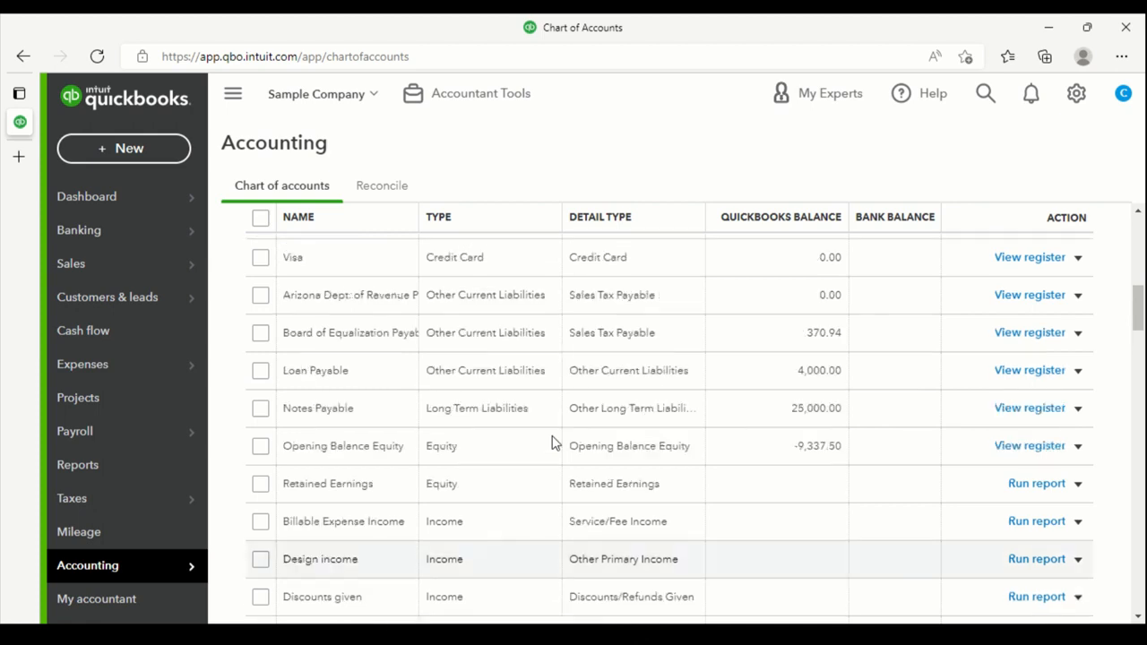
{"action": "scroll", "coordinate": [553, 442], "scroll_direction": "up", "scroll_amount": 2}
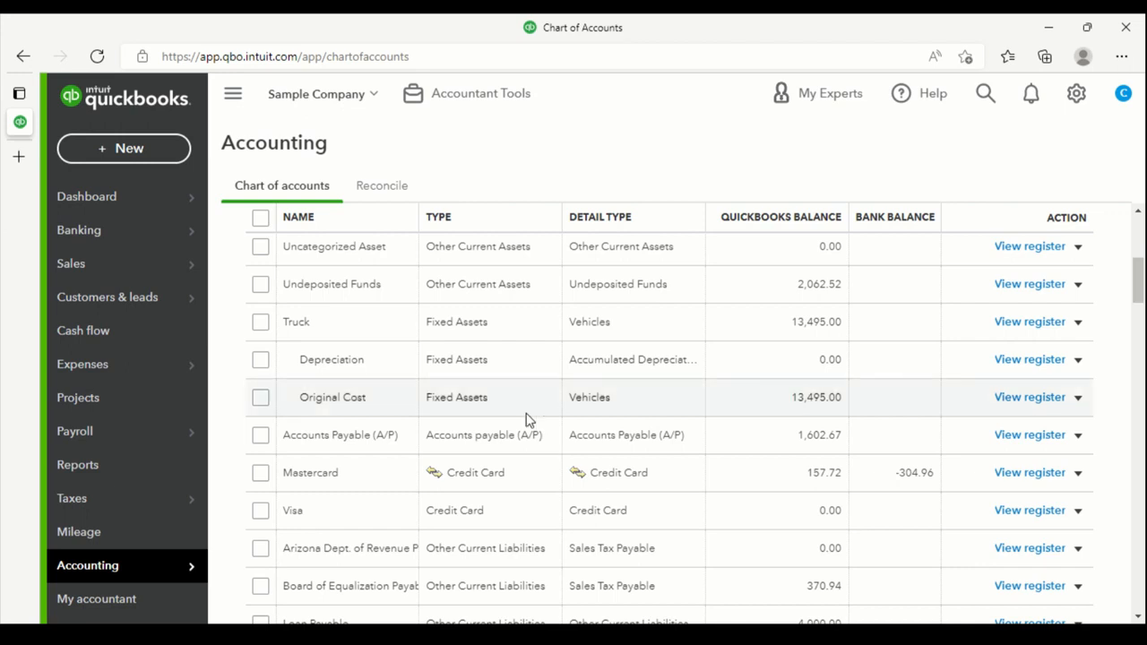
Look through the expense accounts to the end of the list and show the available actions for the Penalties & Settlements account
{"action": "scroll", "coordinate": [527, 419], "scroll_direction": "down", "scroll_amount": 2}
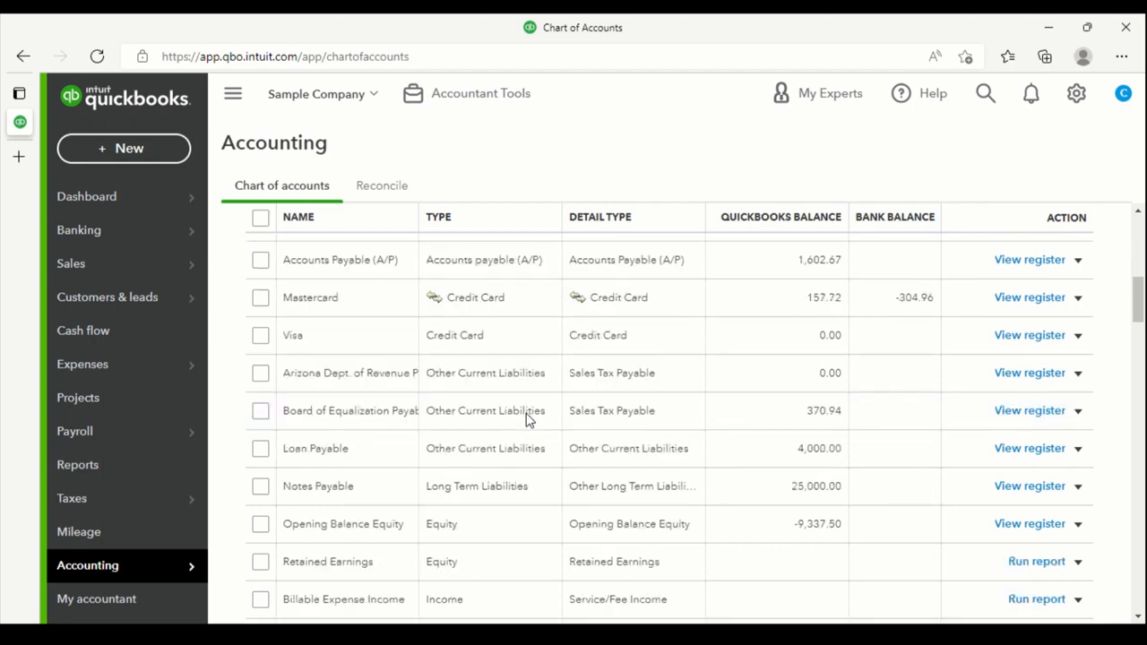
{"action": "scroll", "coordinate": [527, 420], "scroll_direction": "down", "scroll_amount": 5}
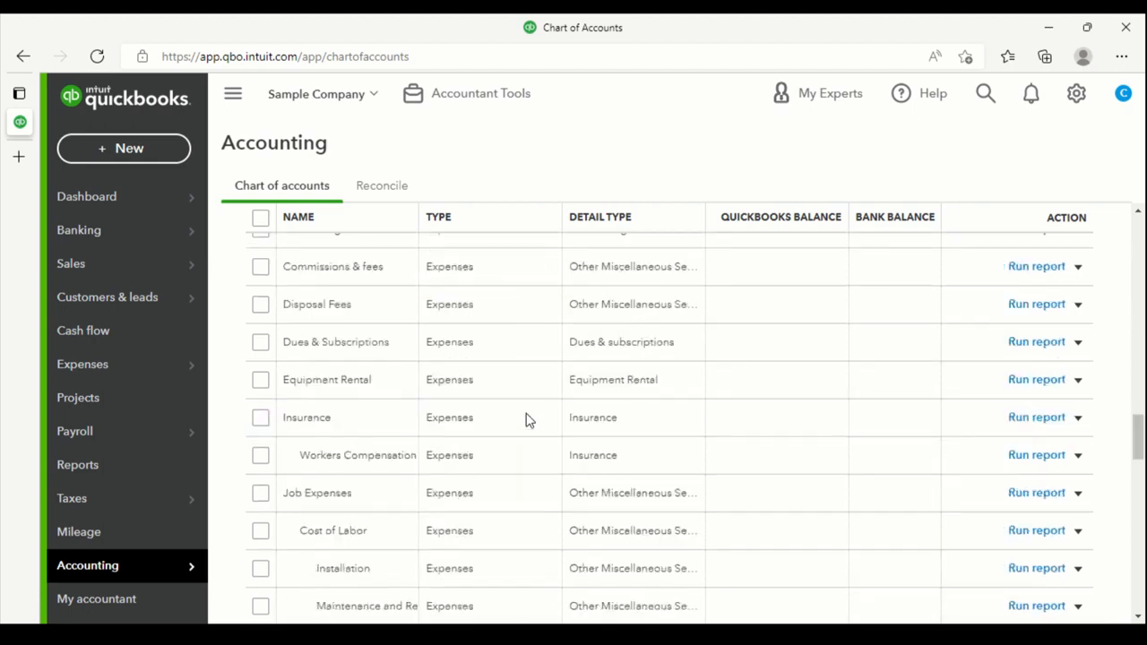
{"action": "scroll", "coordinate": [527, 419], "scroll_direction": "down", "scroll_amount": 4}
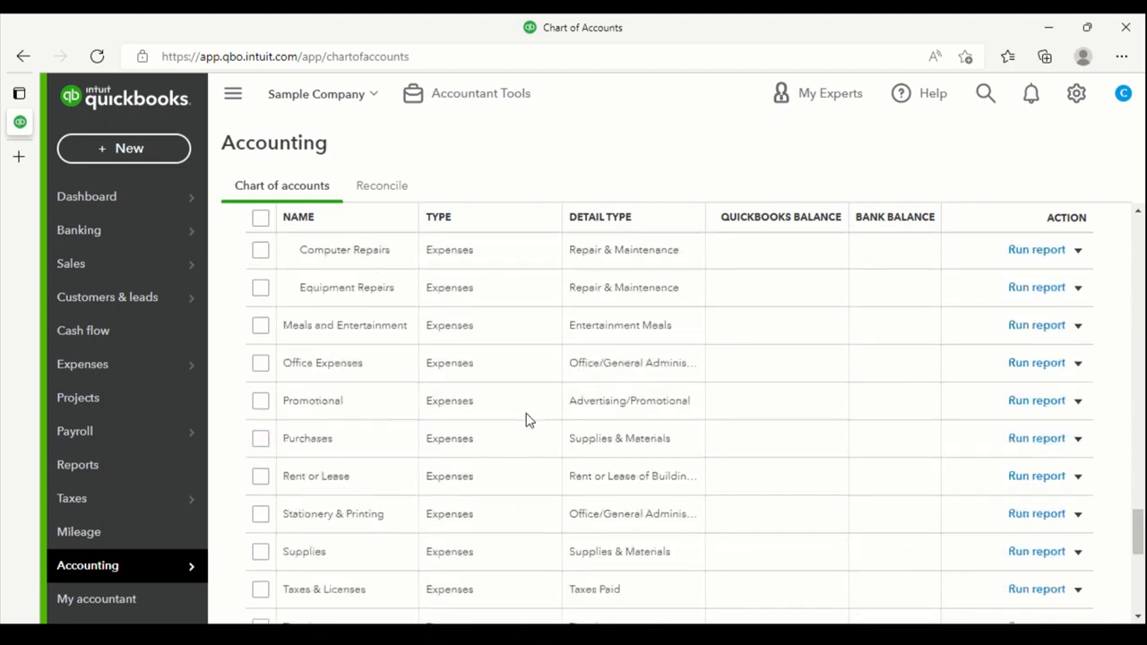
{"action": "scroll", "coordinate": [527, 420], "scroll_direction": "down", "scroll_amount": 3}
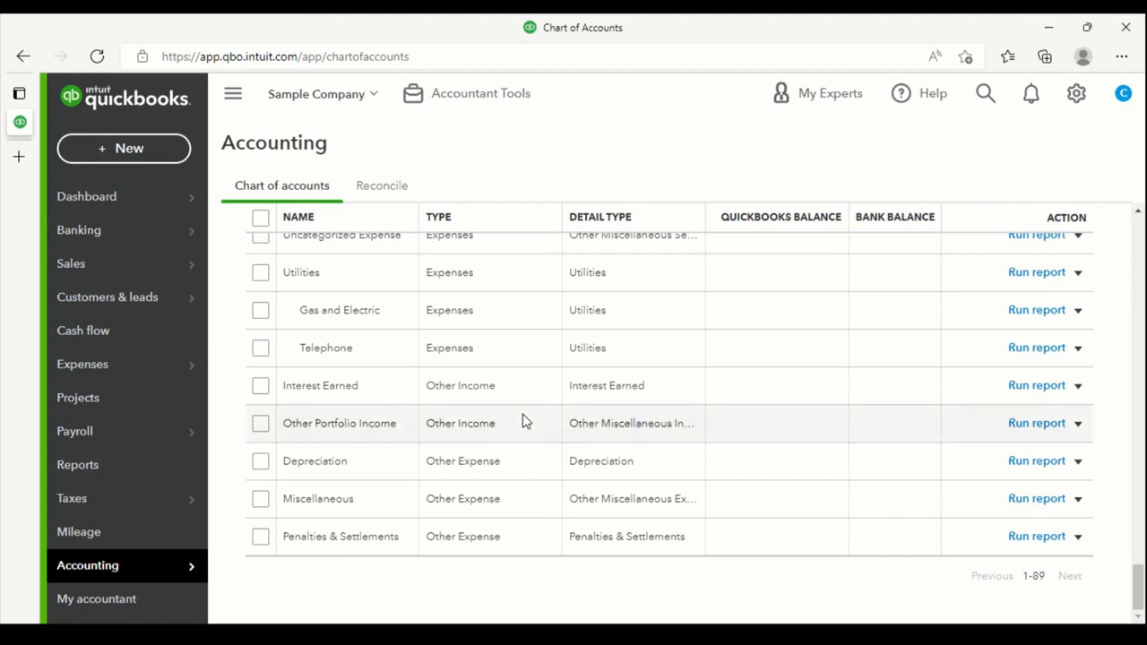
{"action": "left_click", "coordinate": [1078, 538]}
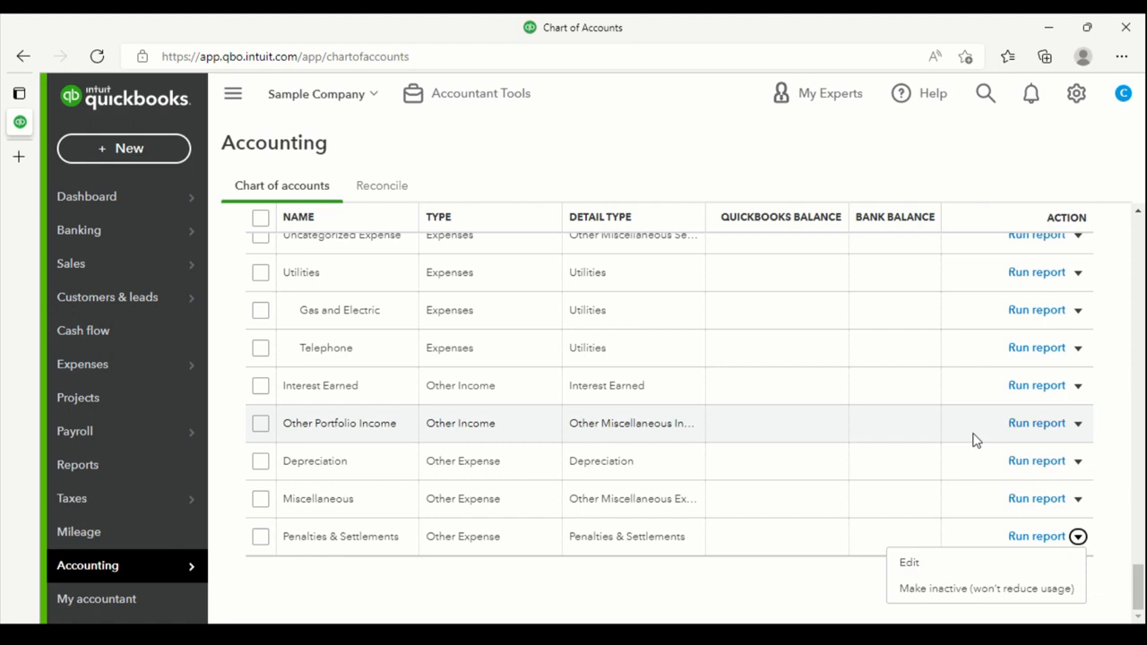
Look back through the other expense, other income and expense accounts in the chart of accounts, including their sub-accounts
{"action": "scroll", "coordinate": [760, 470], "scroll_direction": "up", "scroll_amount": 2}
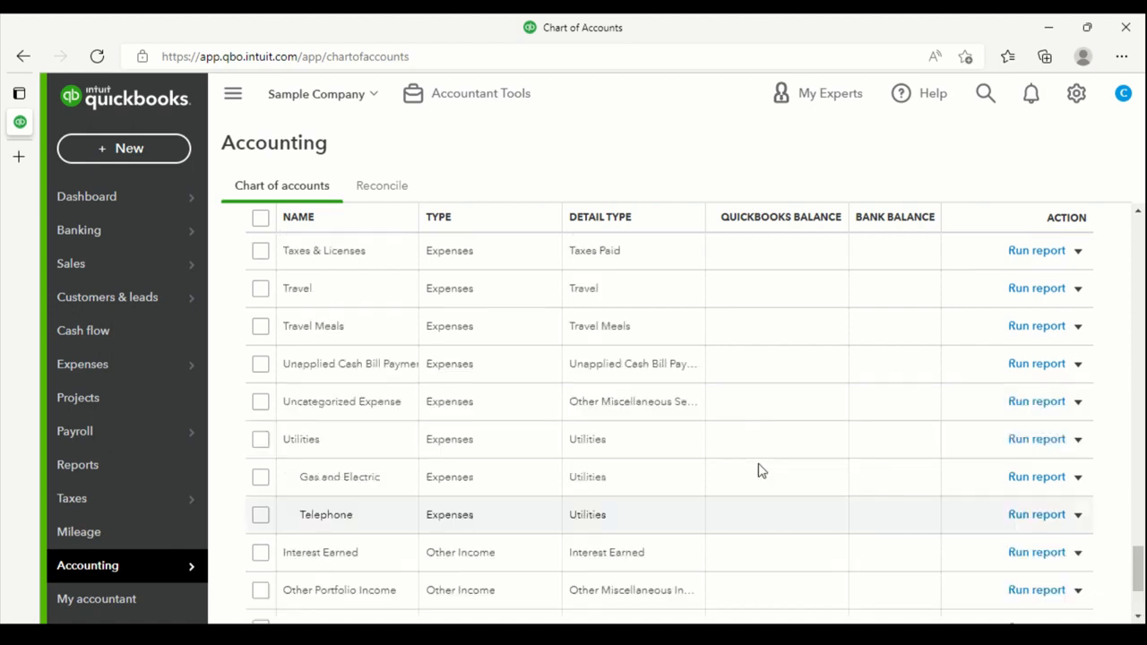
{"action": "scroll", "coordinate": [760, 471], "scroll_direction": "up", "scroll_amount": 2}
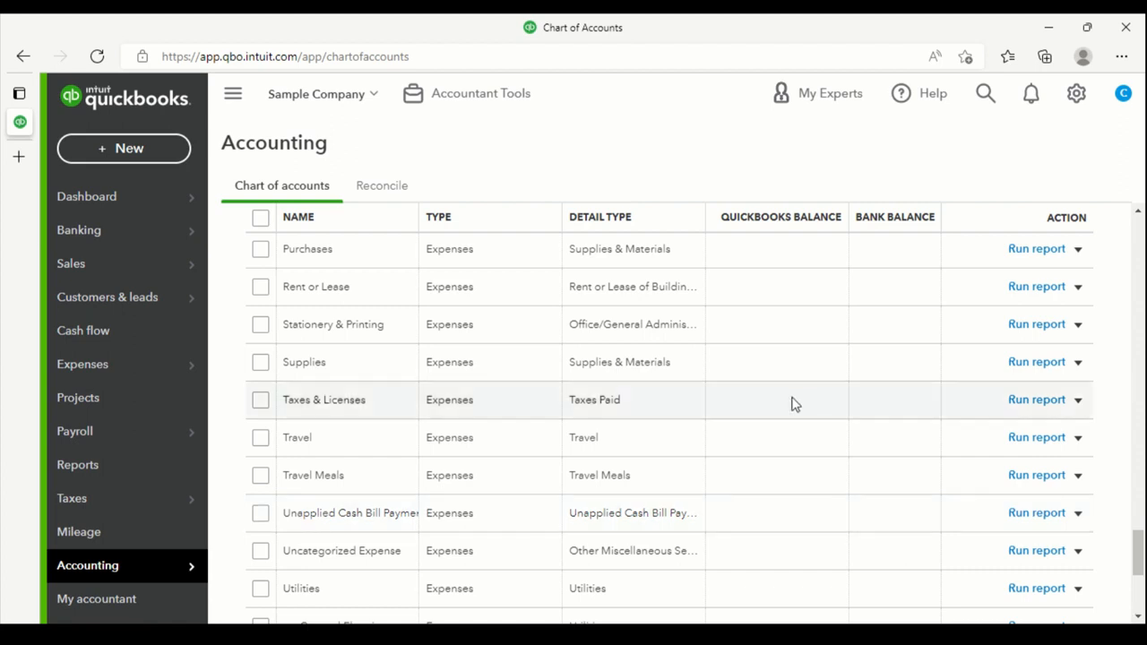
{"action": "scroll", "coordinate": [792, 405], "scroll_direction": "down", "scroll_amount": 4}
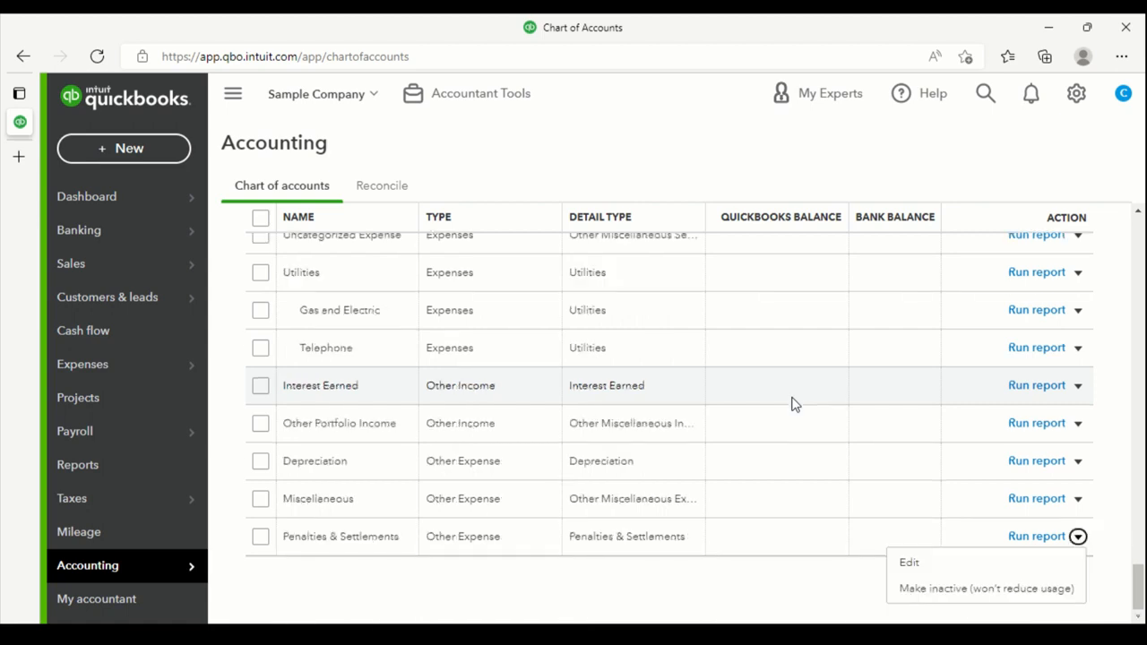
{"action": "scroll", "coordinate": [793, 404], "scroll_direction": "up", "scroll_amount": 5}
{"action": "scroll", "coordinate": [792, 404], "scroll_direction": "up", "scroll_amount": 2}
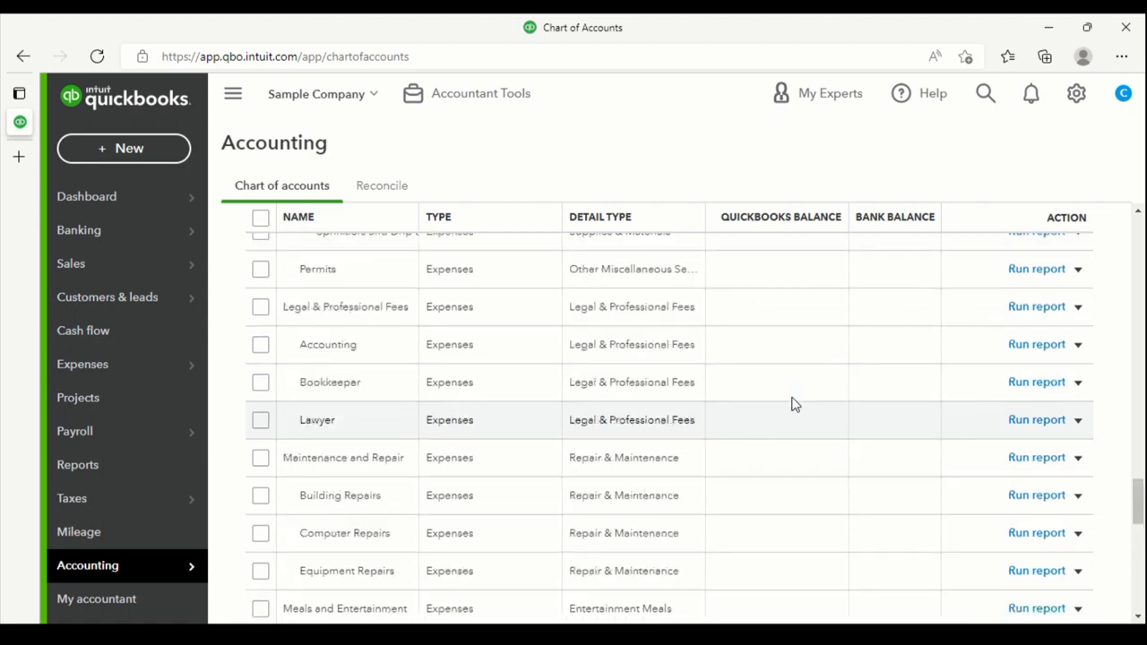
{"action": "scroll", "coordinate": [792, 404], "scroll_direction": "up", "scroll_amount": 5}
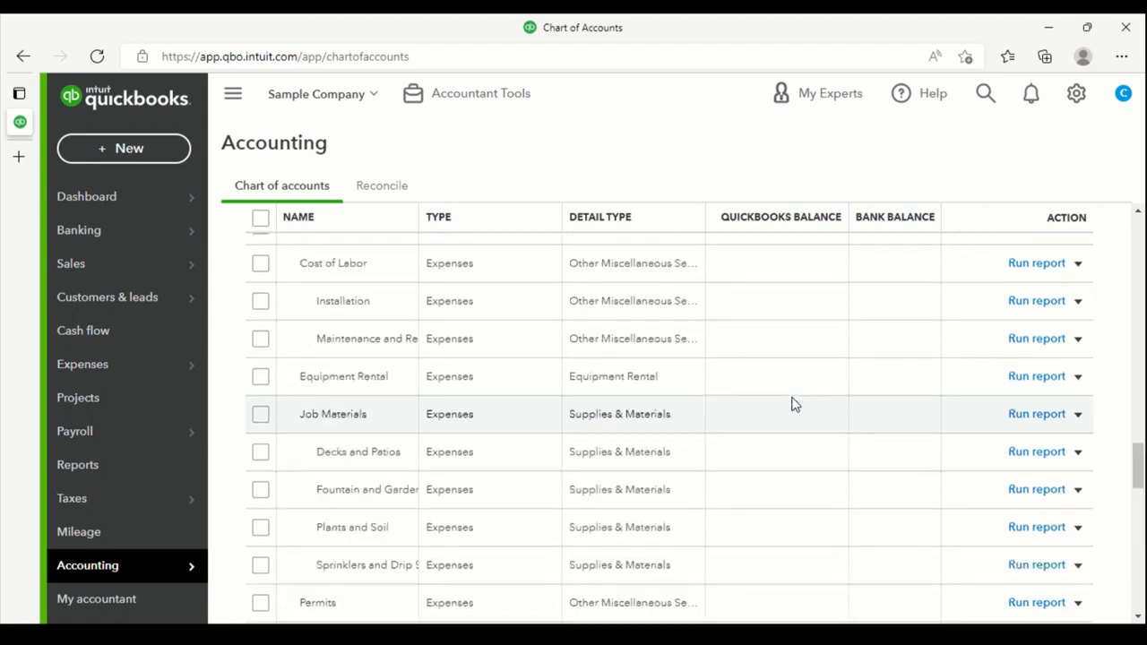
{"action": "scroll", "coordinate": [792, 405], "scroll_direction": "up", "scroll_amount": 2}
{"action": "scroll", "coordinate": [792, 404], "scroll_direction": "up", "scroll_amount": 4}
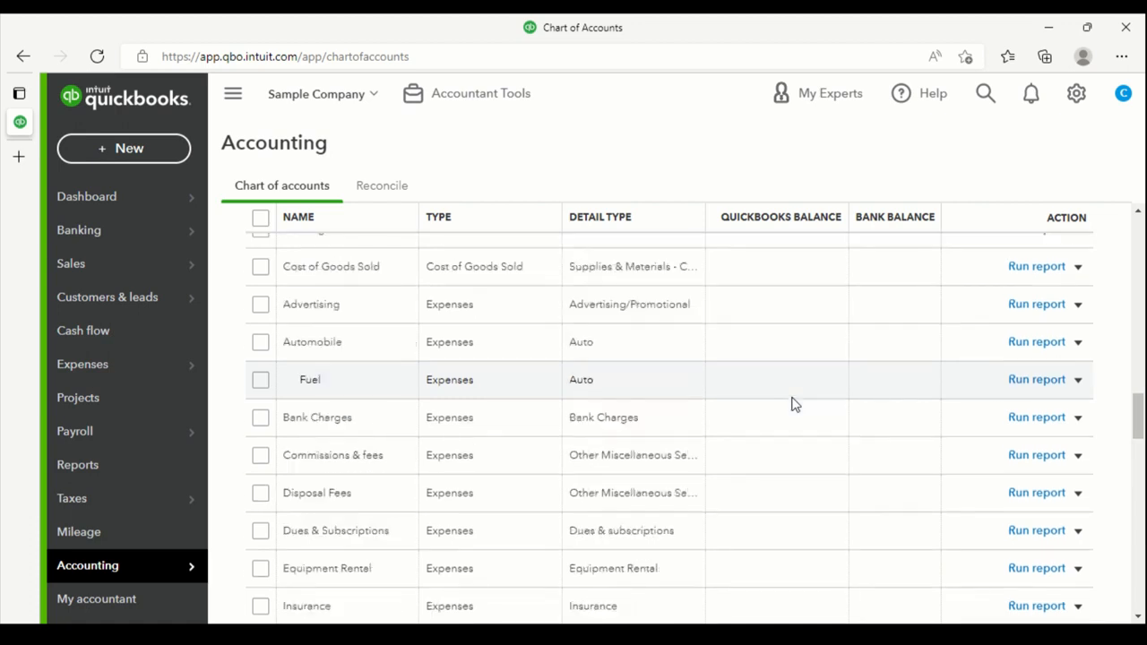
Recheck the income accounts with their sub-accounts, followed by the equity, liability and credit card accounts
{"action": "scroll", "coordinate": [793, 404], "scroll_direction": "up", "scroll_amount": 4}
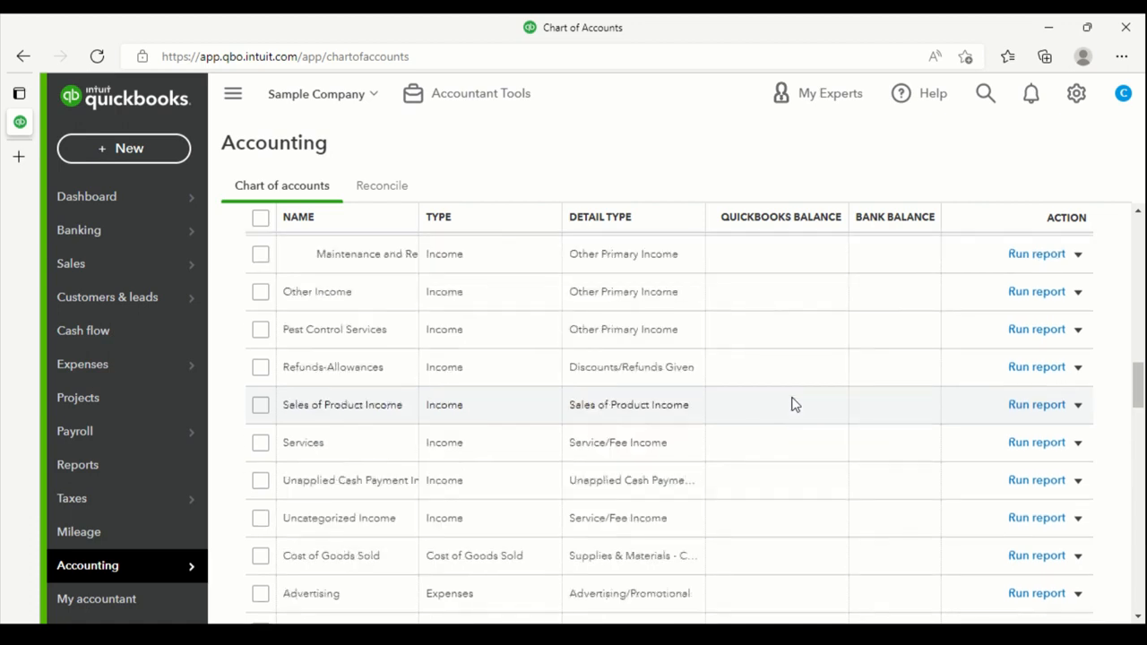
{"action": "scroll", "coordinate": [793, 405], "scroll_direction": "up", "scroll_amount": 1}
{"action": "scroll", "coordinate": [792, 404], "scroll_direction": "up", "scroll_amount": 2}
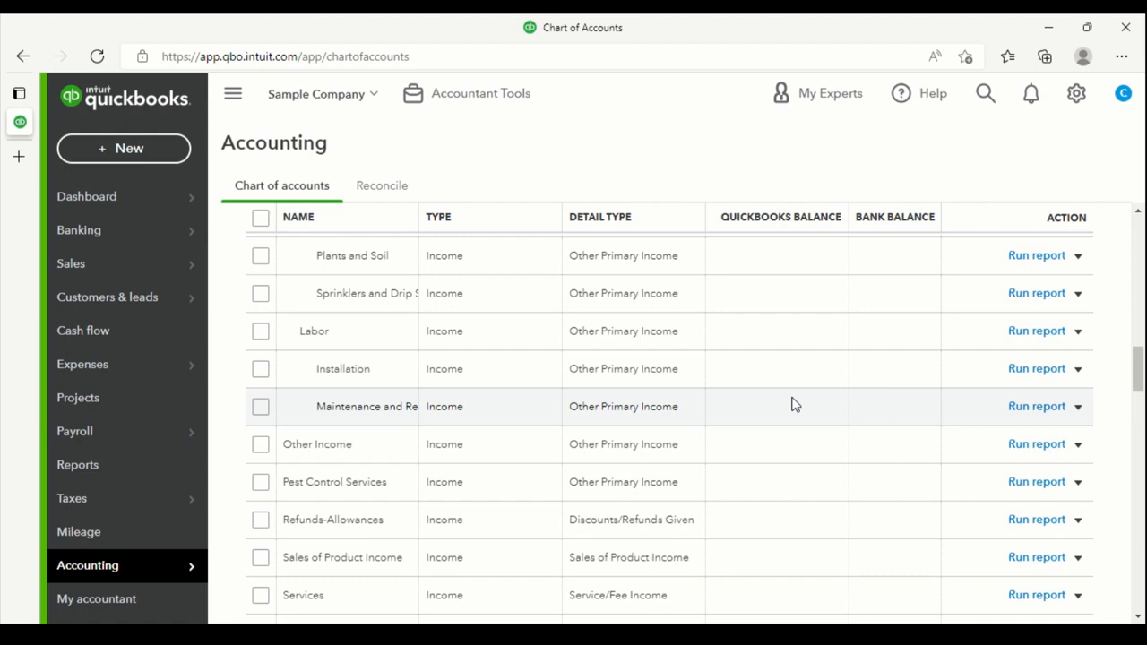
{"action": "scroll", "coordinate": [792, 405], "scroll_direction": "up", "scroll_amount": 2}
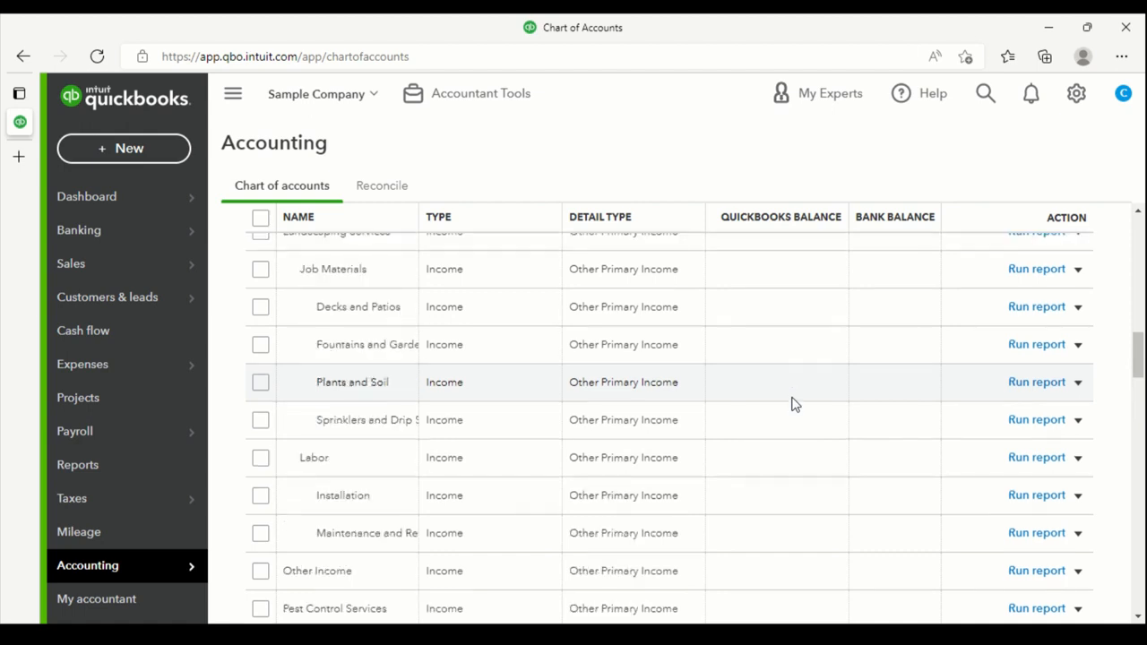
{"action": "scroll", "coordinate": [792, 404], "scroll_direction": "up", "scroll_amount": 3}
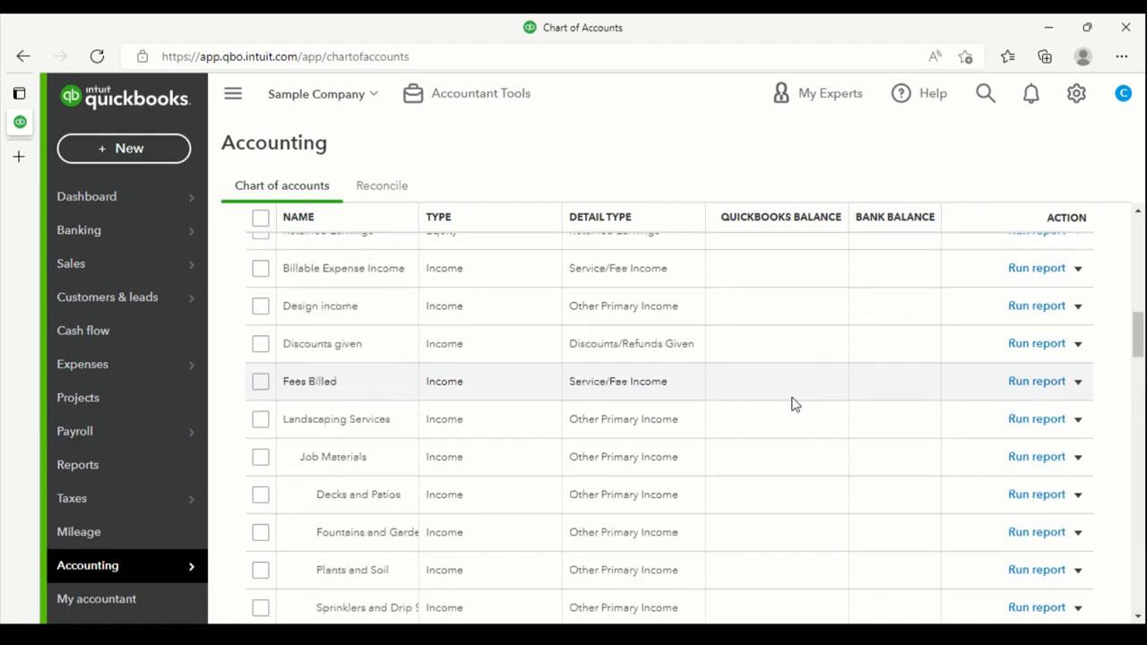
{"action": "scroll", "coordinate": [792, 404], "scroll_direction": "up", "scroll_amount": 5}
{"action": "scroll", "coordinate": [793, 404], "scroll_direction": "down", "scroll_amount": 1}
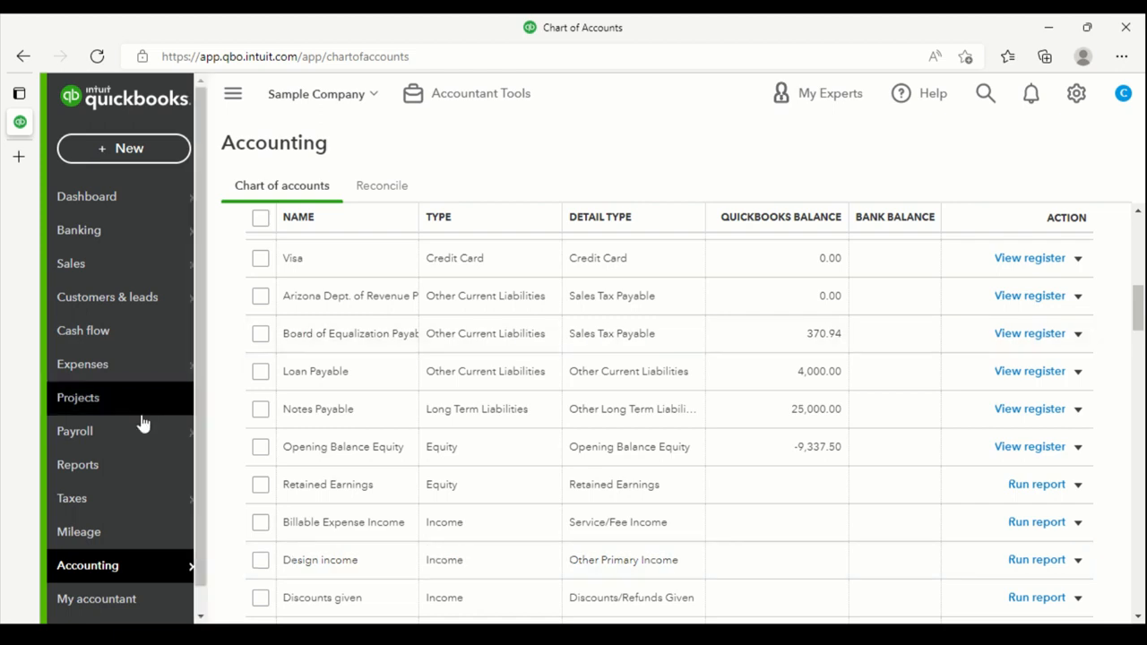
Open the customer import page from the Customers list, check its file upload options, and close it without importing
{"action": "mouse_move", "coordinate": [111, 272]}
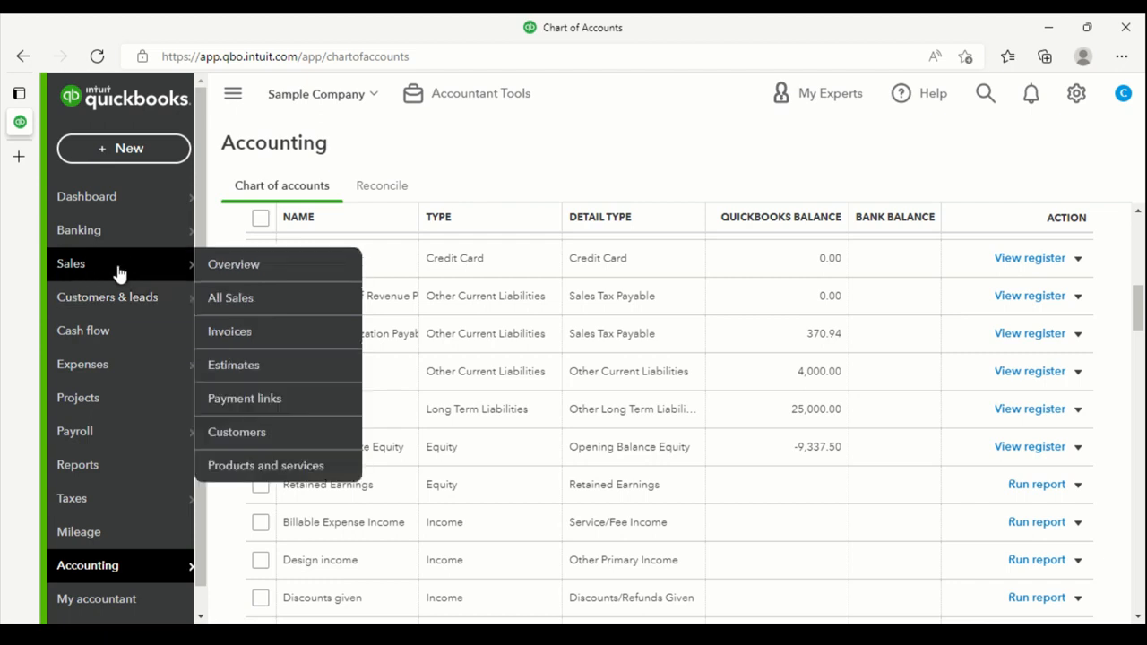
{"action": "left_click", "coordinate": [248, 434]}
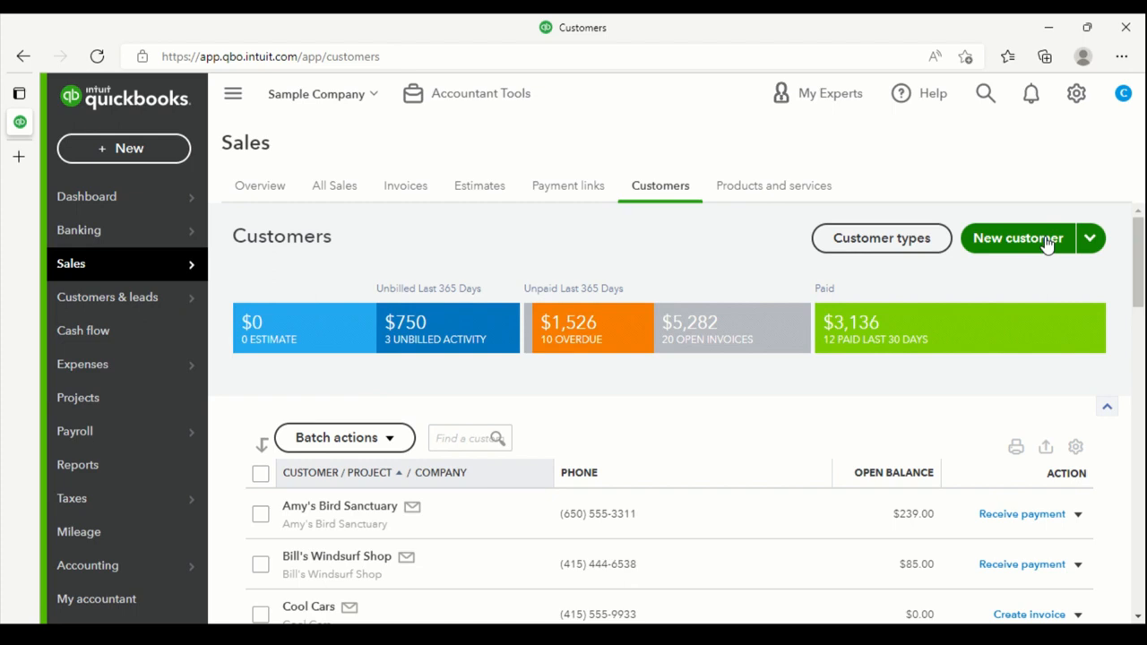
{"action": "left_click", "coordinate": [1093, 242]}
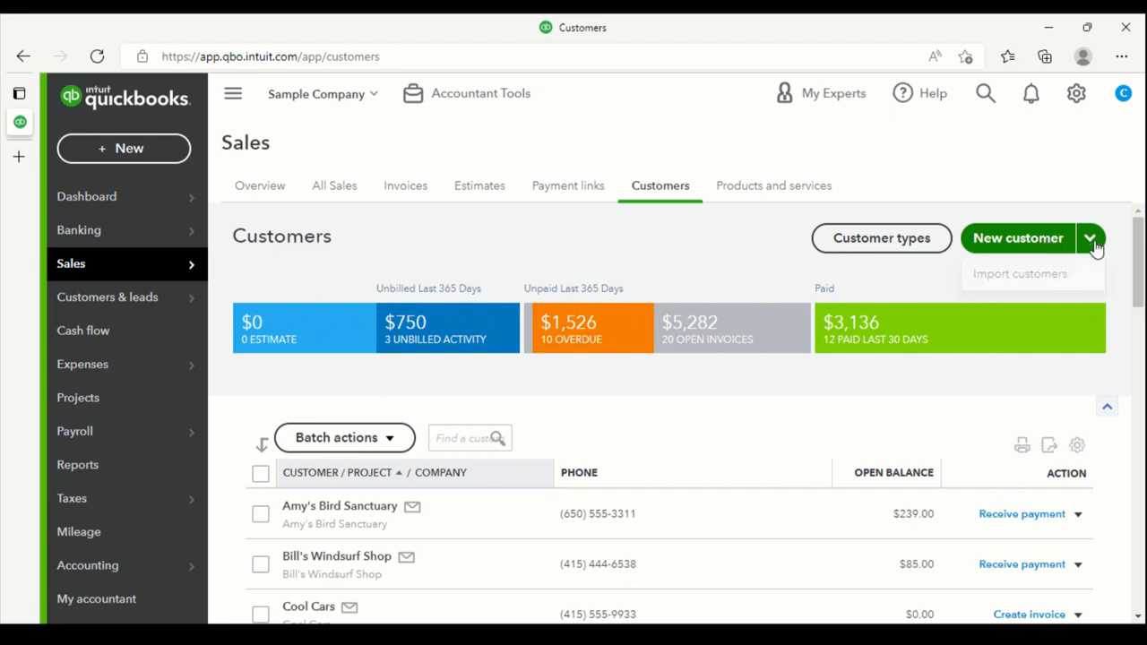
{"action": "left_click", "coordinate": [1035, 277]}
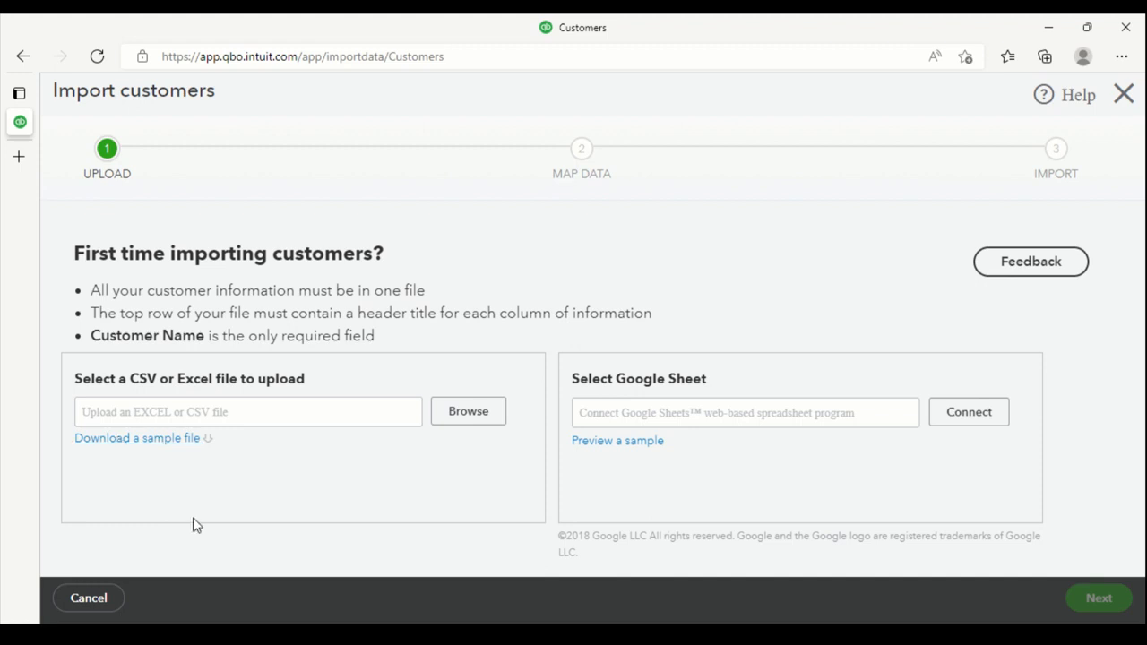
{"action": "left_click", "coordinate": [459, 417]}
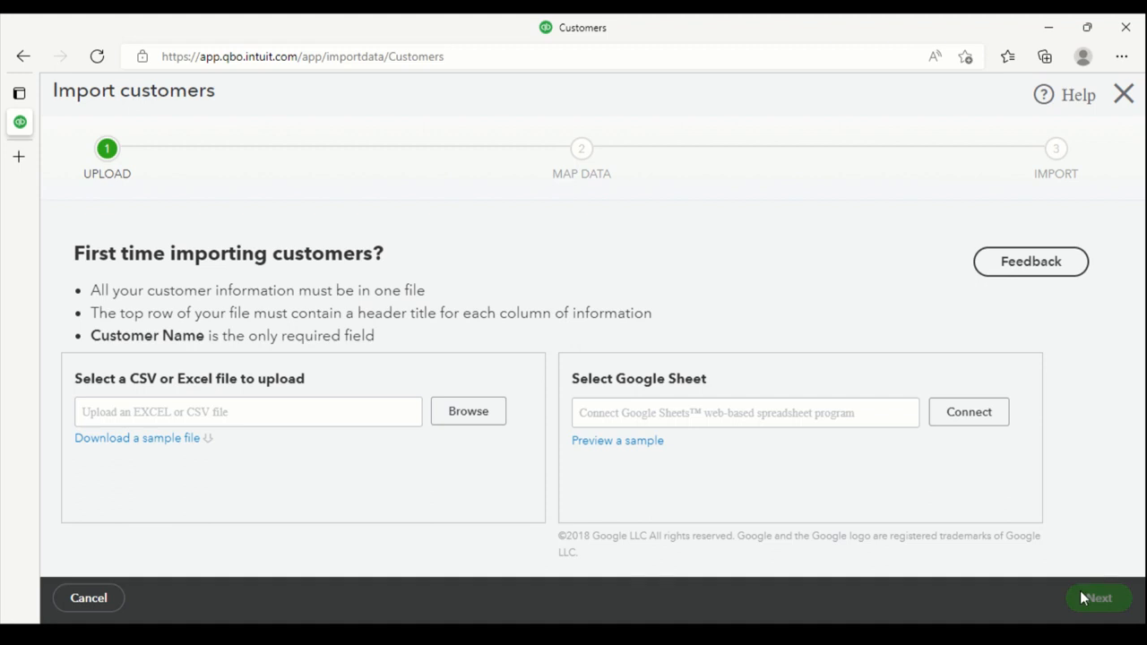
{"action": "left_click", "coordinate": [1124, 93]}
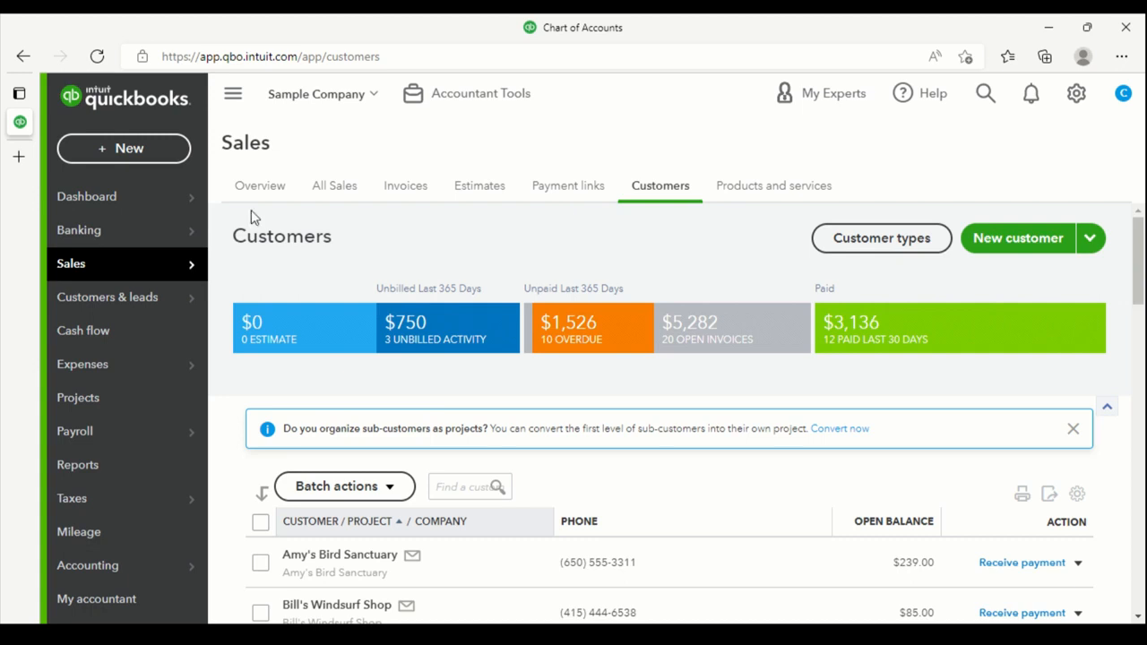
Open the import page for products and services, review its required fields and upload options, and close it
{"action": "mouse_move", "coordinate": [112, 273]}
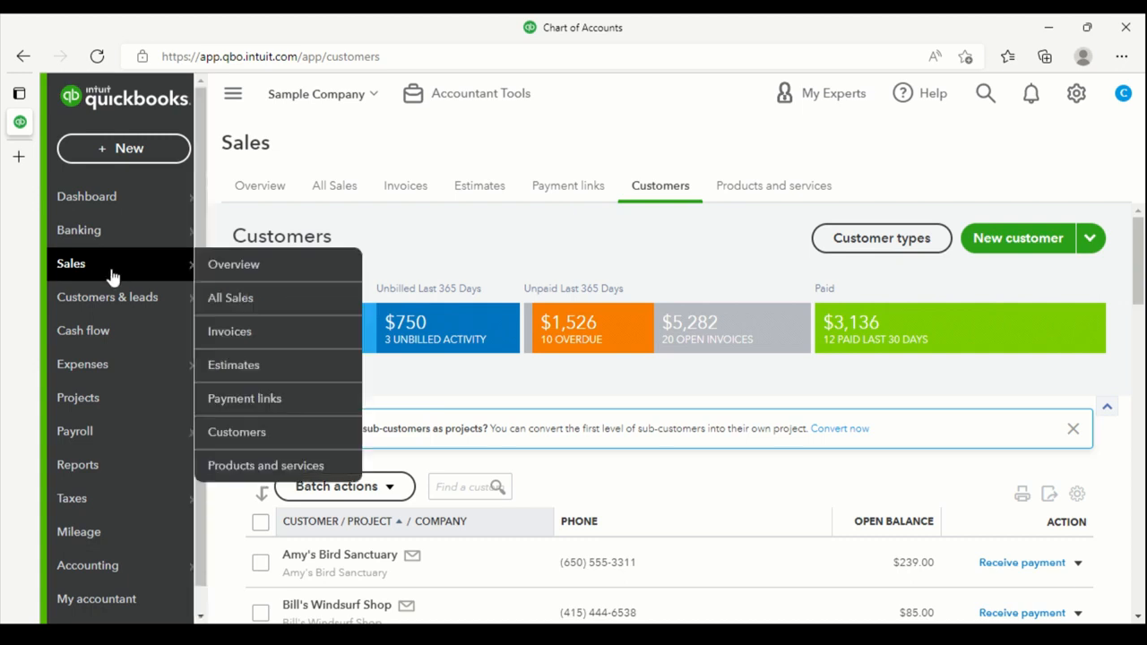
{"action": "left_click", "coordinate": [267, 474]}
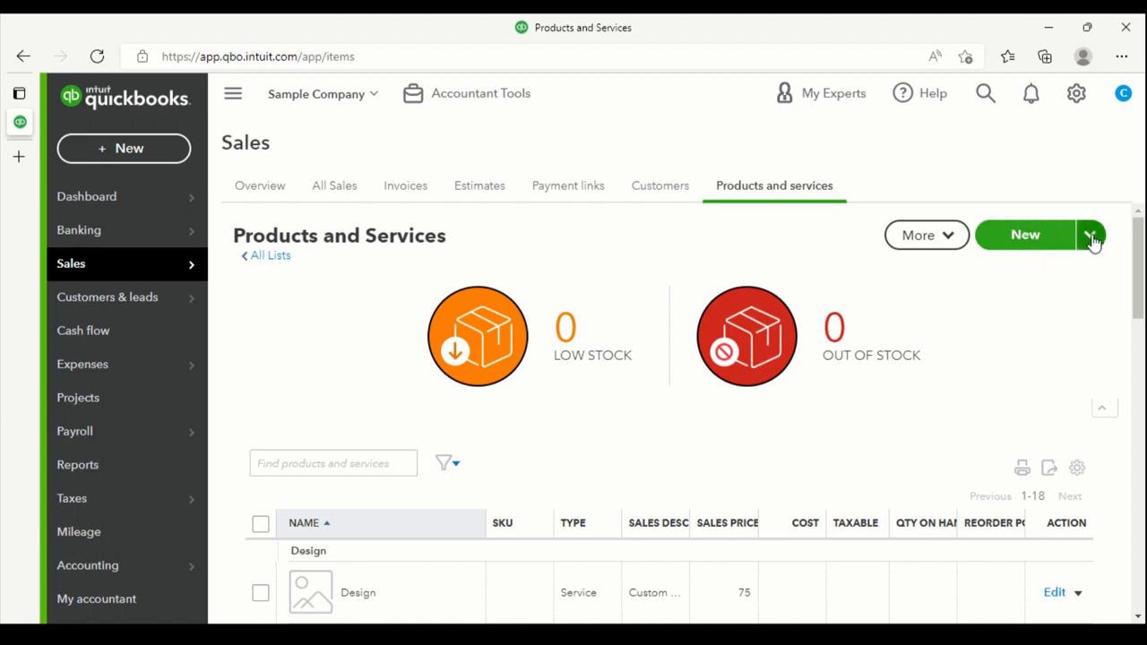
{"action": "left_click", "coordinate": [1092, 236]}
{"action": "left_click", "coordinate": [1023, 276]}
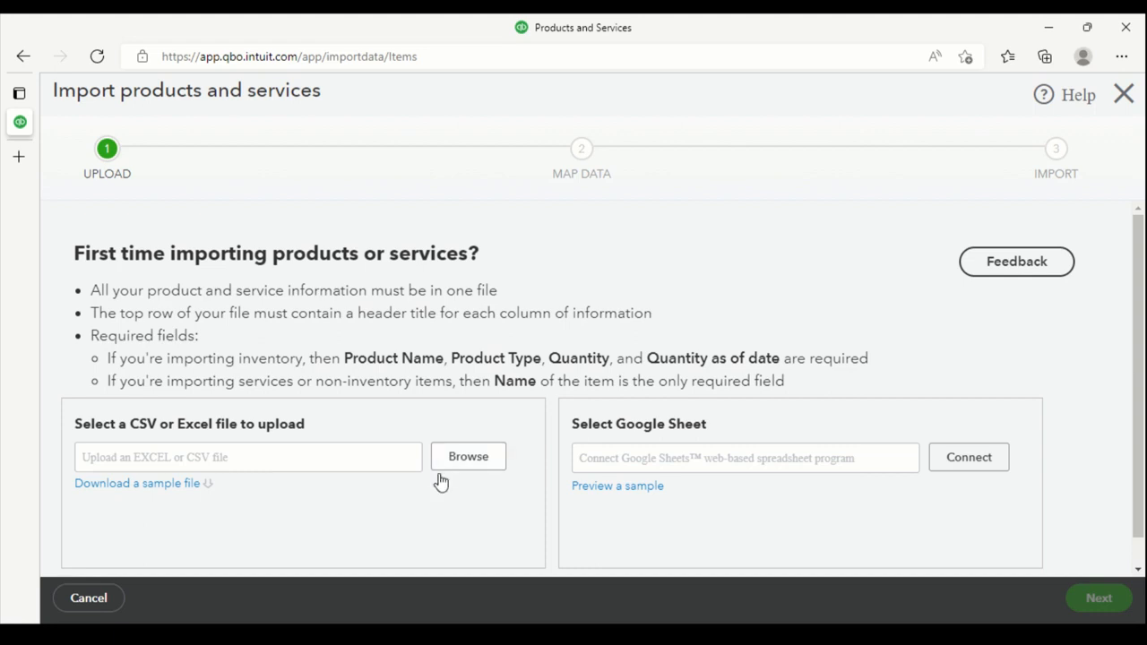
{"action": "left_click", "coordinate": [1124, 96]}
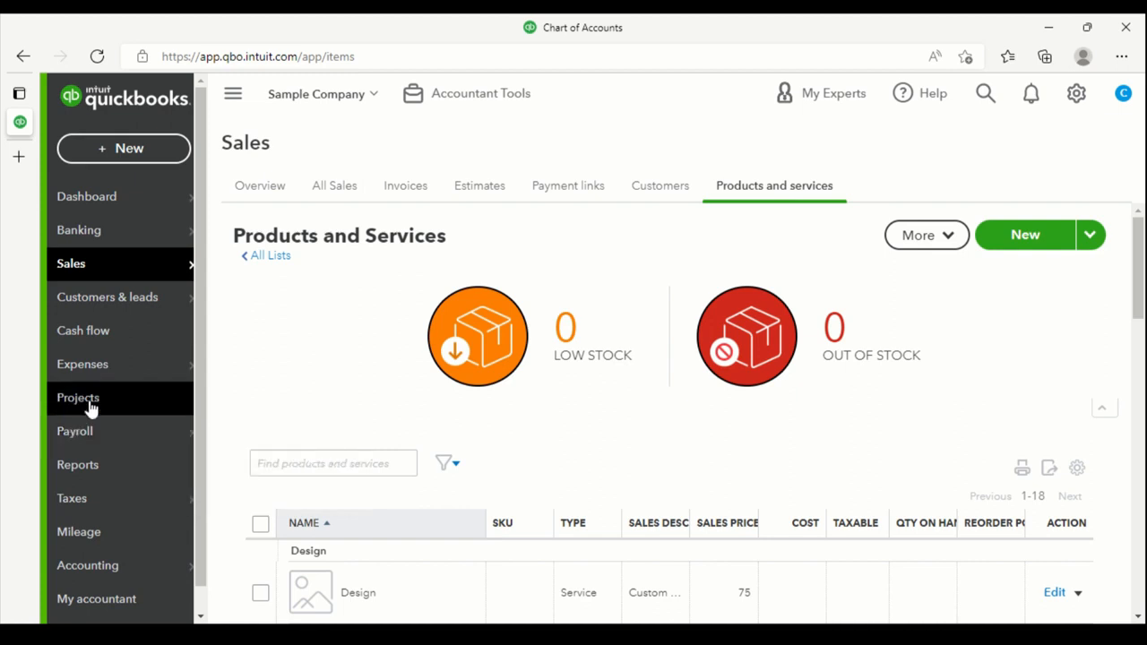
Open the vendor import page from the Vendors list, review its upload requirements and sample file option, and close it
{"action": "mouse_move", "coordinate": [106, 375]}
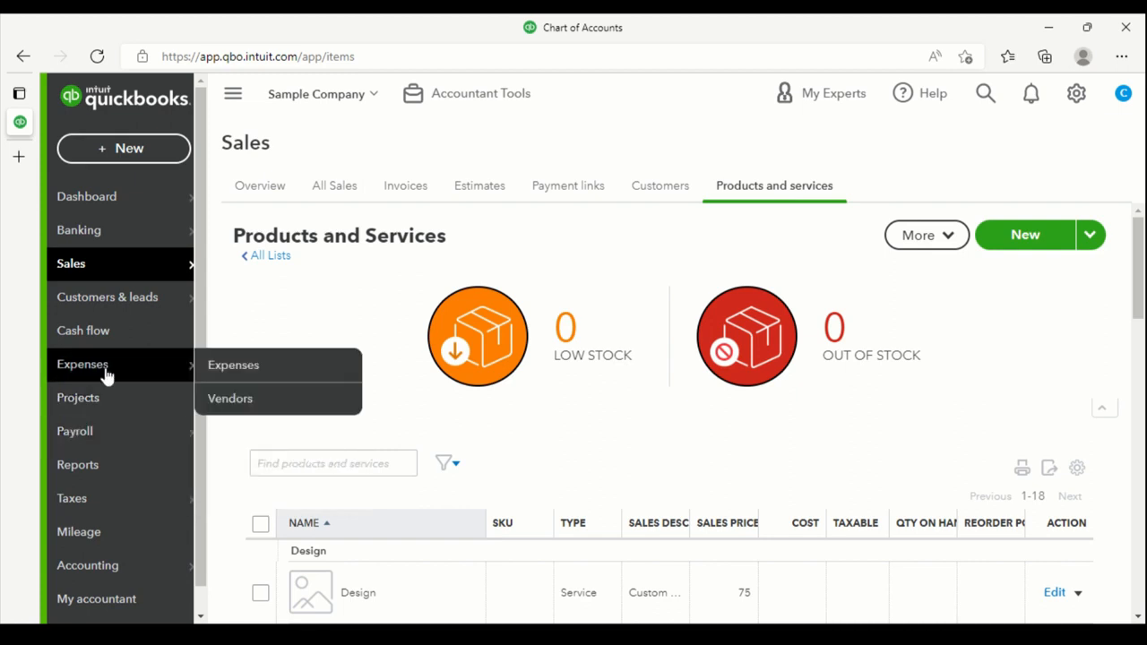
{"action": "left_click", "coordinate": [227, 403]}
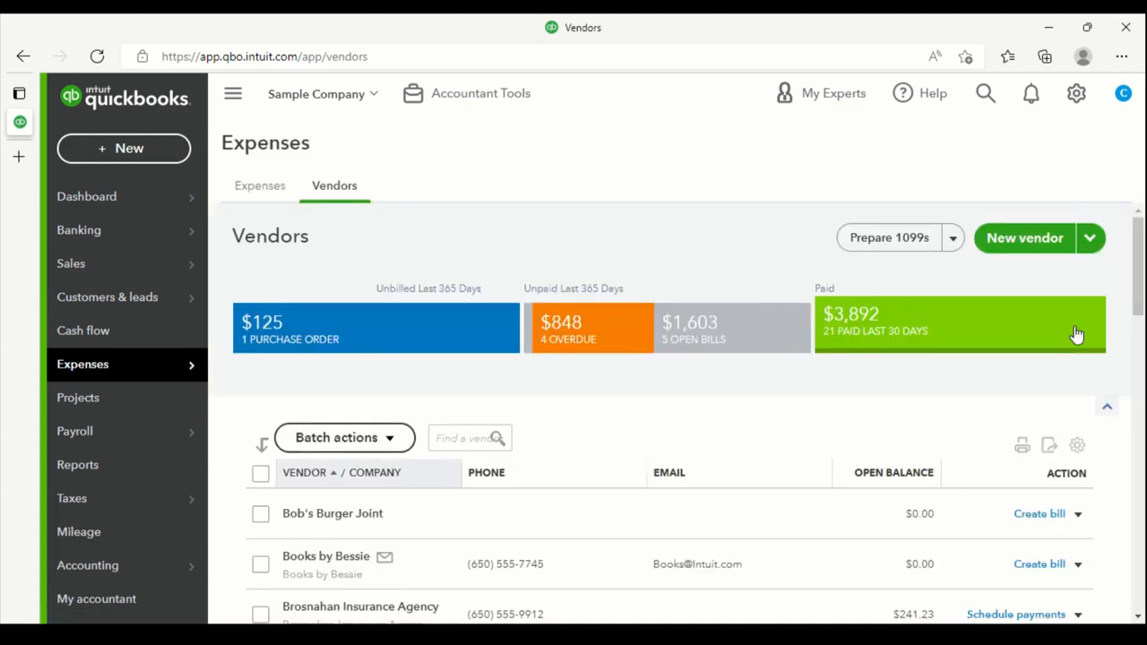
{"action": "left_click", "coordinate": [1083, 248]}
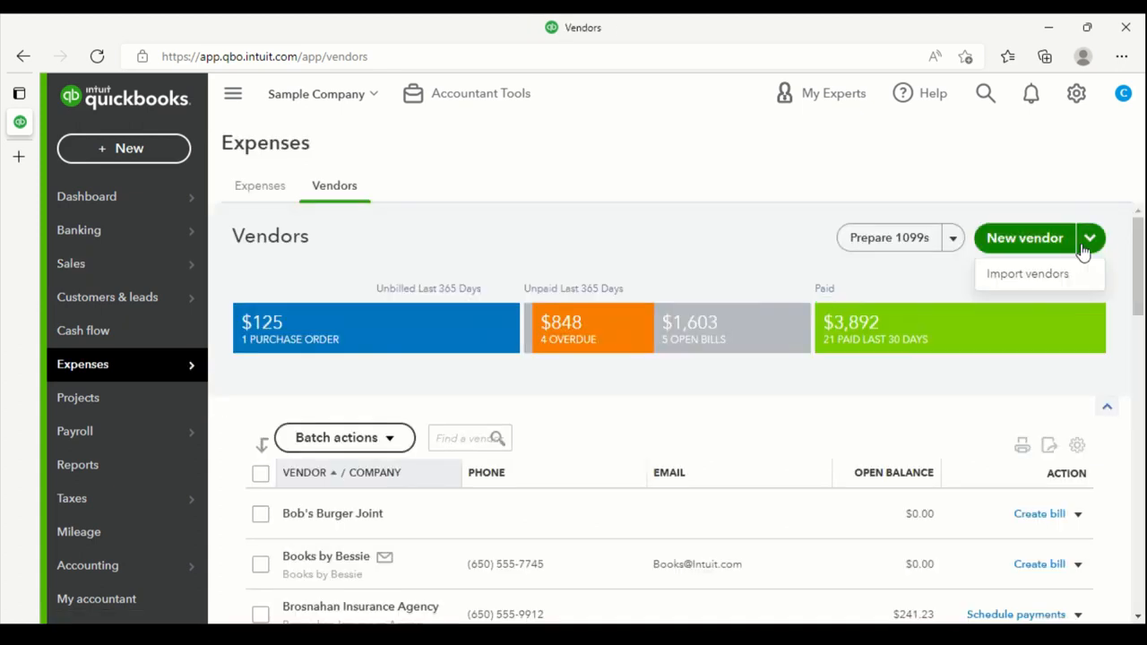
{"action": "left_click", "coordinate": [1046, 279]}
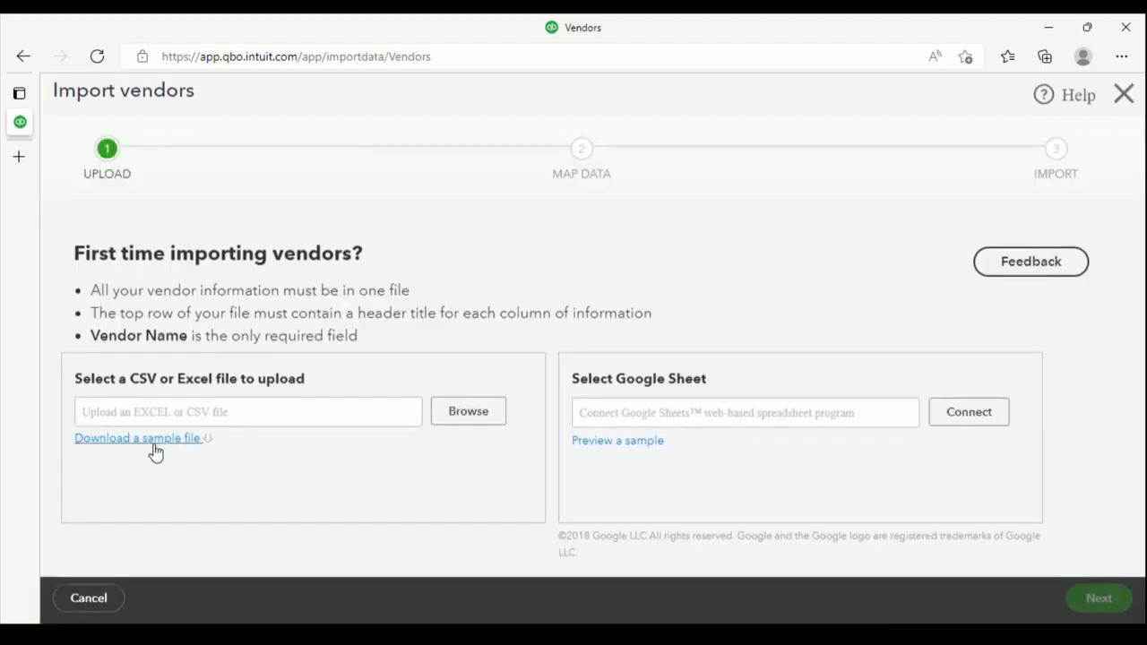
{"action": "left_click", "coordinate": [1125, 95]}
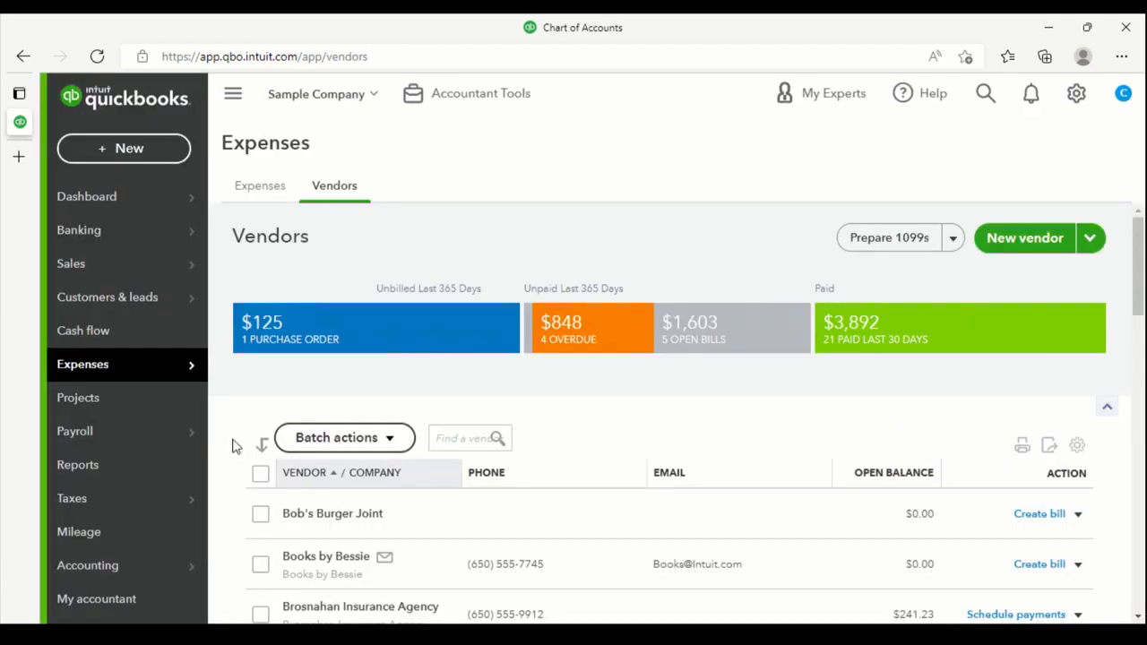
Start the sales tax center setup and accept the business address on file
{"action": "mouse_move", "coordinate": [114, 494]}
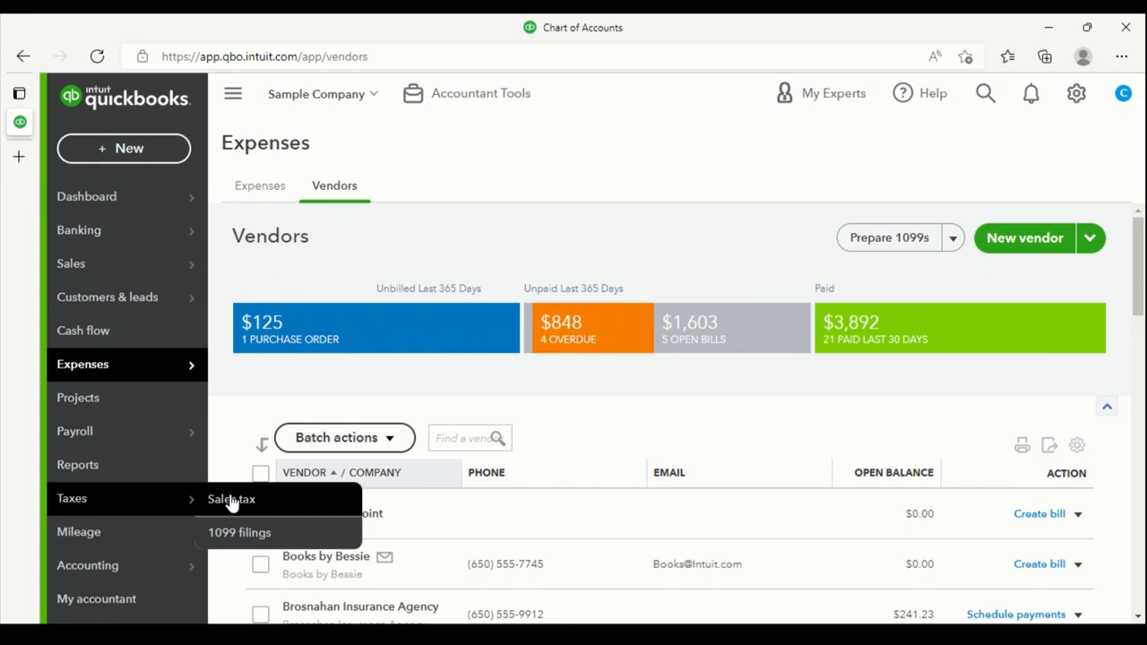
{"action": "left_click", "coordinate": [232, 502]}
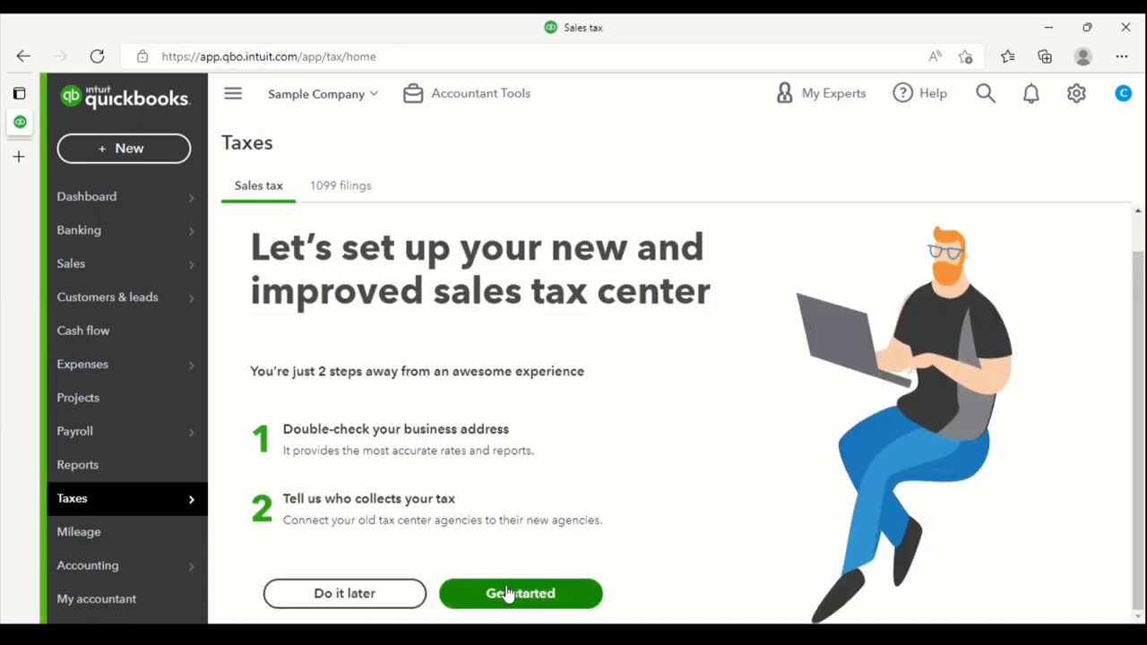
{"action": "left_click", "coordinate": [509, 593]}
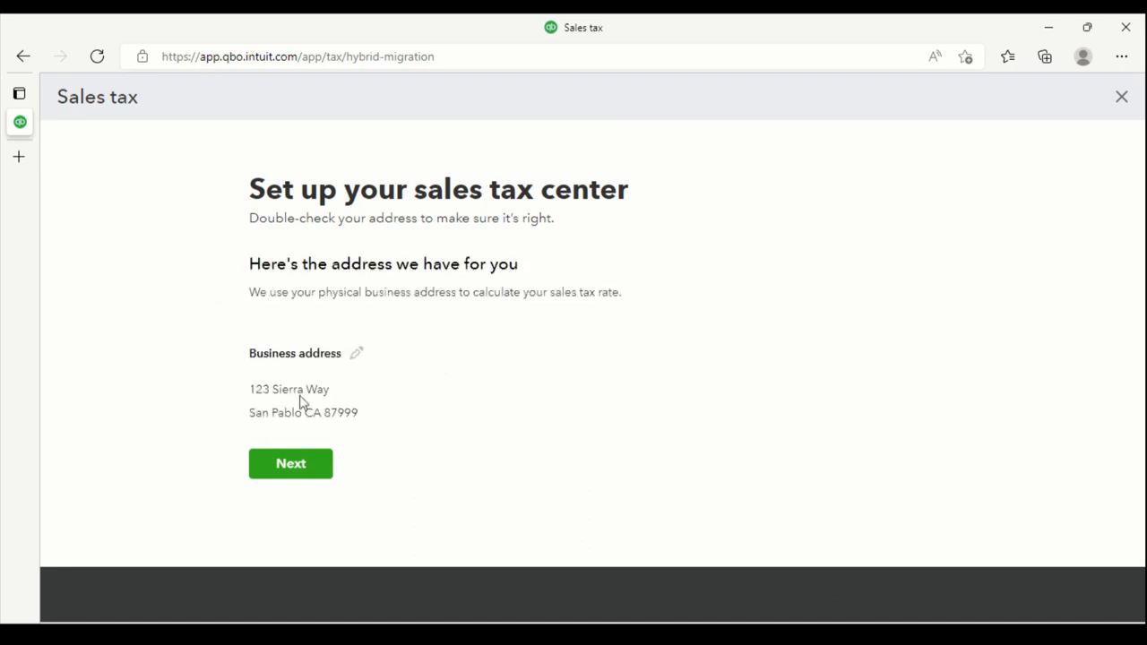
{"action": "left_click", "coordinate": [279, 467]}
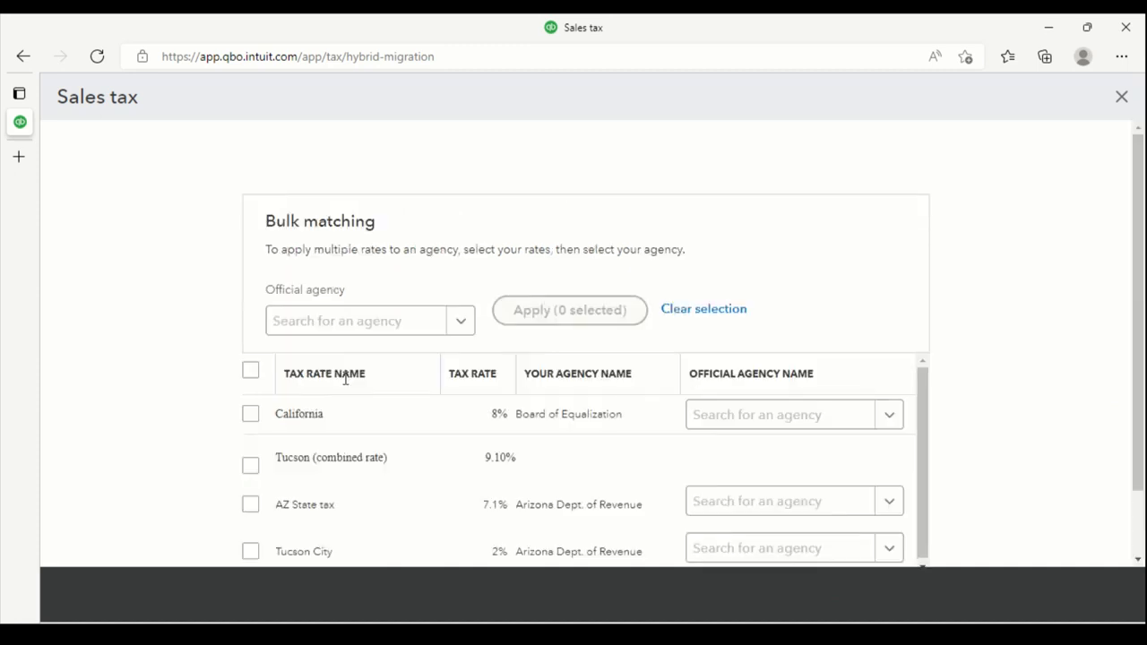
Match the California rate to the California Department of Tax and Fee Administration, and AZ State tax and Tucson City to the Arizona Department of Revenue
{"action": "scroll", "coordinate": [481, 524], "scroll_direction": "down", "scroll_amount": 1}
{"action": "scroll", "coordinate": [481, 523], "scroll_direction": "down", "scroll_amount": 2}
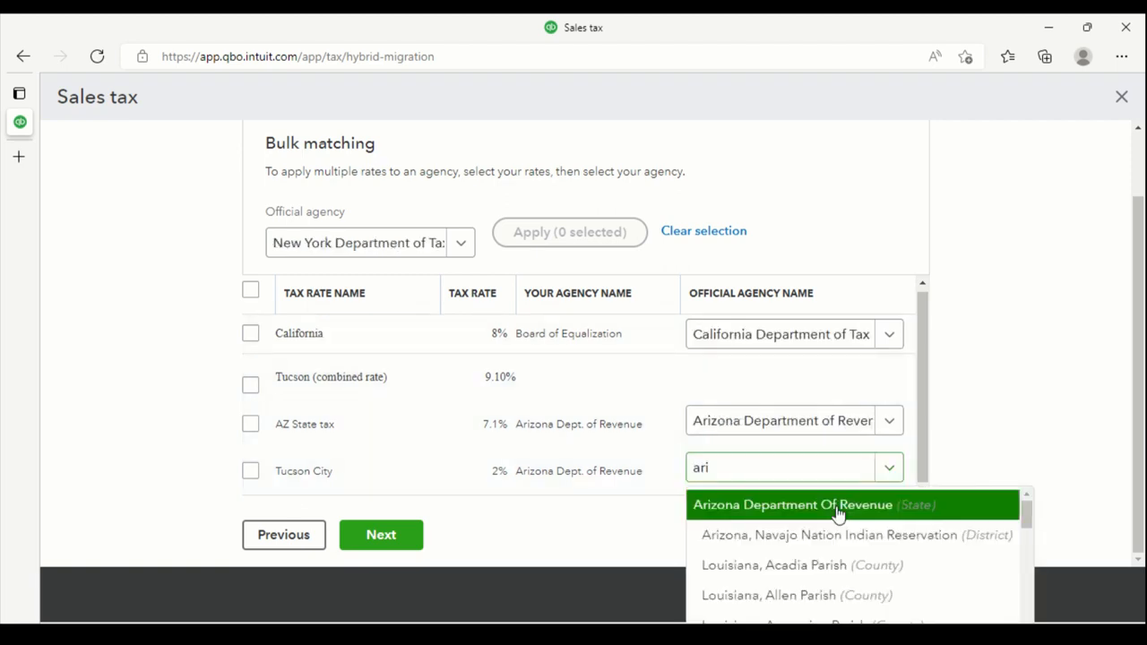
{"action": "left_click", "coordinate": [838, 507]}
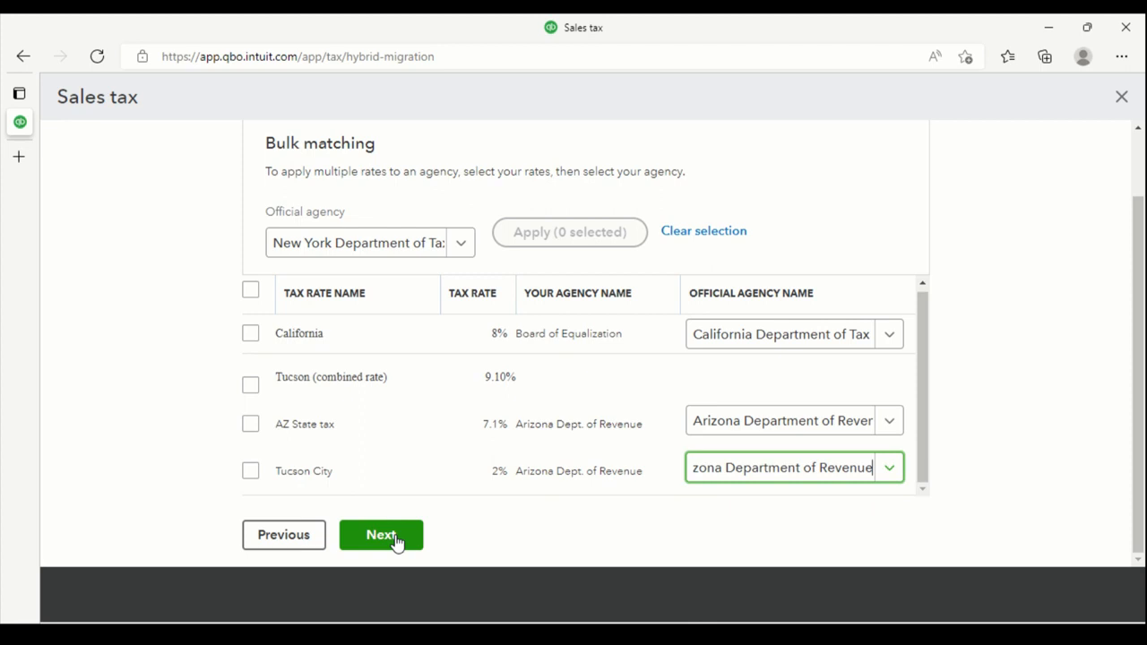
{"action": "left_click", "coordinate": [382, 535]}
Review the active sales tax rates, reopen the agency matching from the California rate, and return to the rate review
{"action": "scroll", "coordinate": [741, 366], "scroll_direction": "down", "scroll_amount": 1}
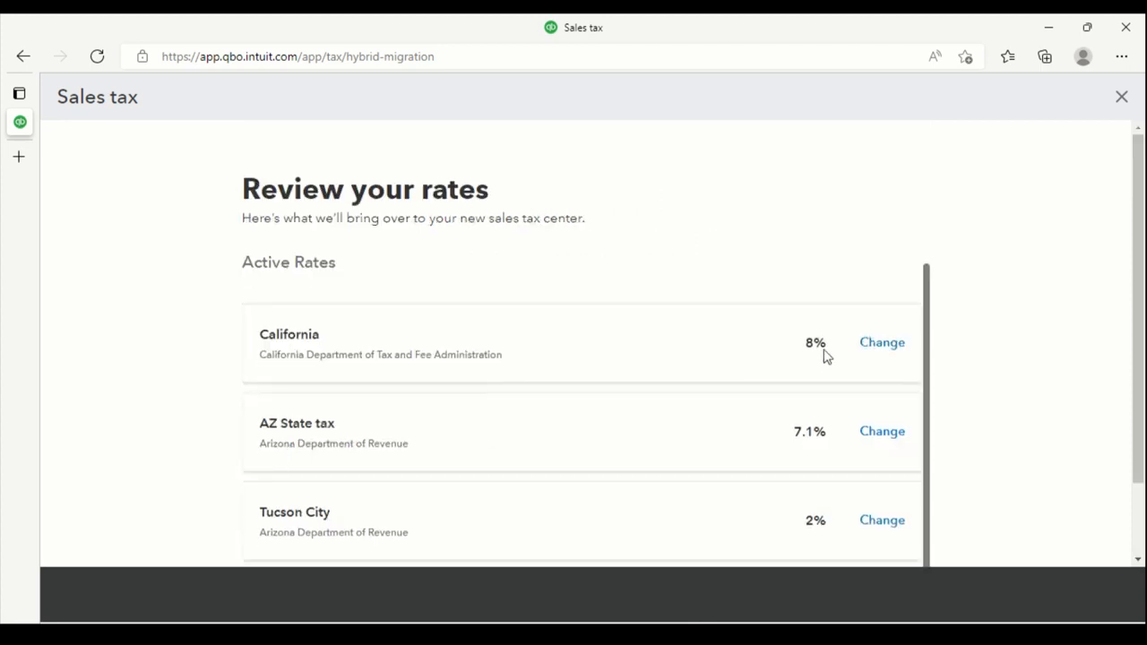
{"action": "left_click", "coordinate": [870, 346]}
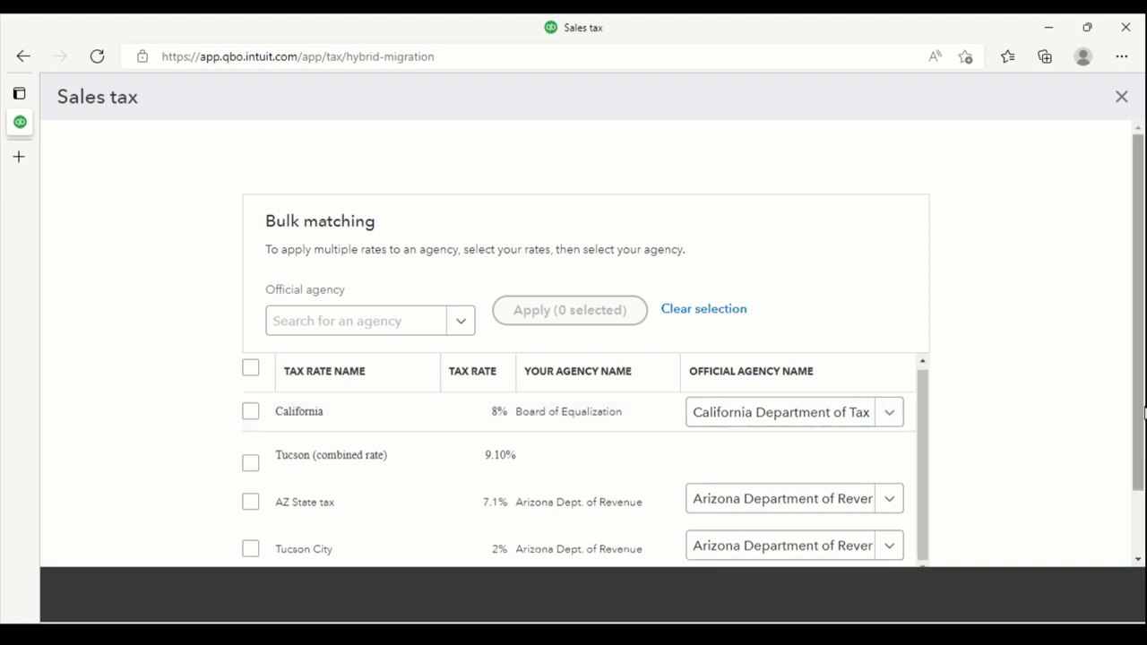
{"action": "scroll", "coordinate": [935, 505], "scroll_direction": "down", "scroll_amount": 2}
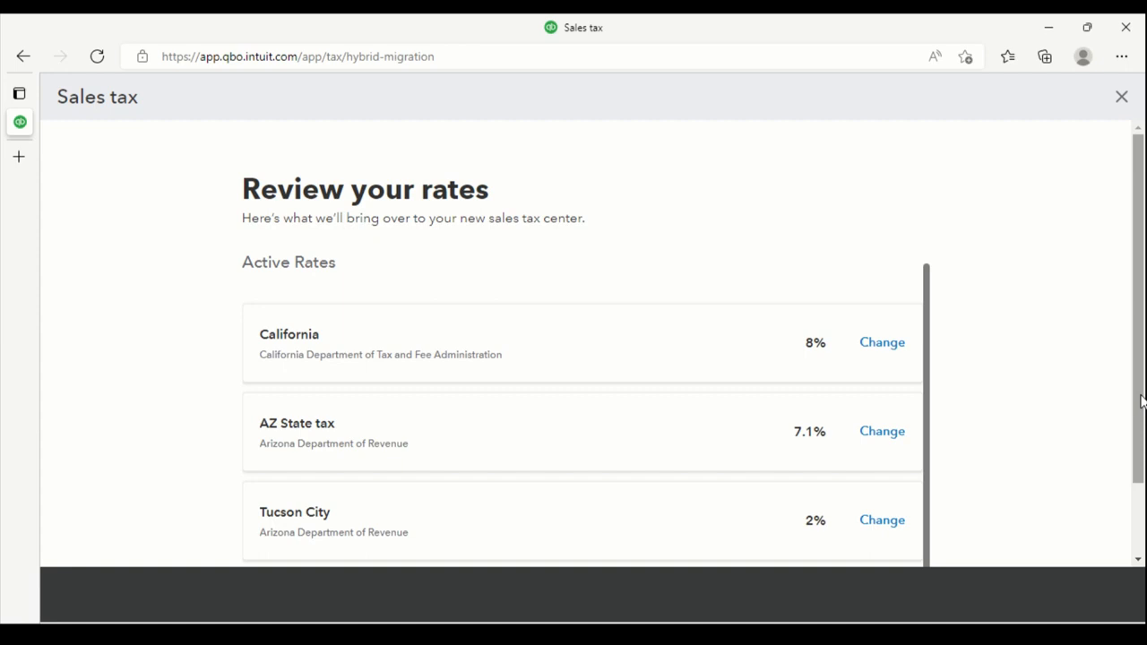
Accept the reviewed sales tax rates and go through the introduction to creating rates and filing sales tax
{"action": "scroll", "coordinate": [1142, 401], "scroll_direction": "down", "scroll_amount": 2}
{"action": "left_click", "coordinate": [380, 533]}
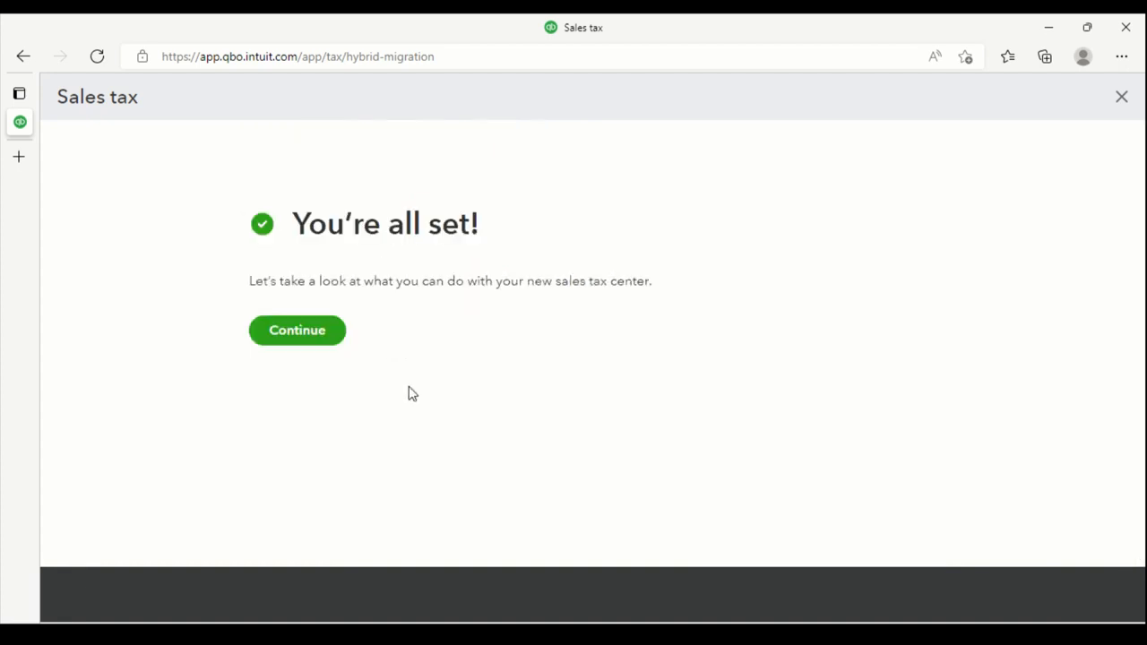
{"action": "left_click", "coordinate": [294, 337]}
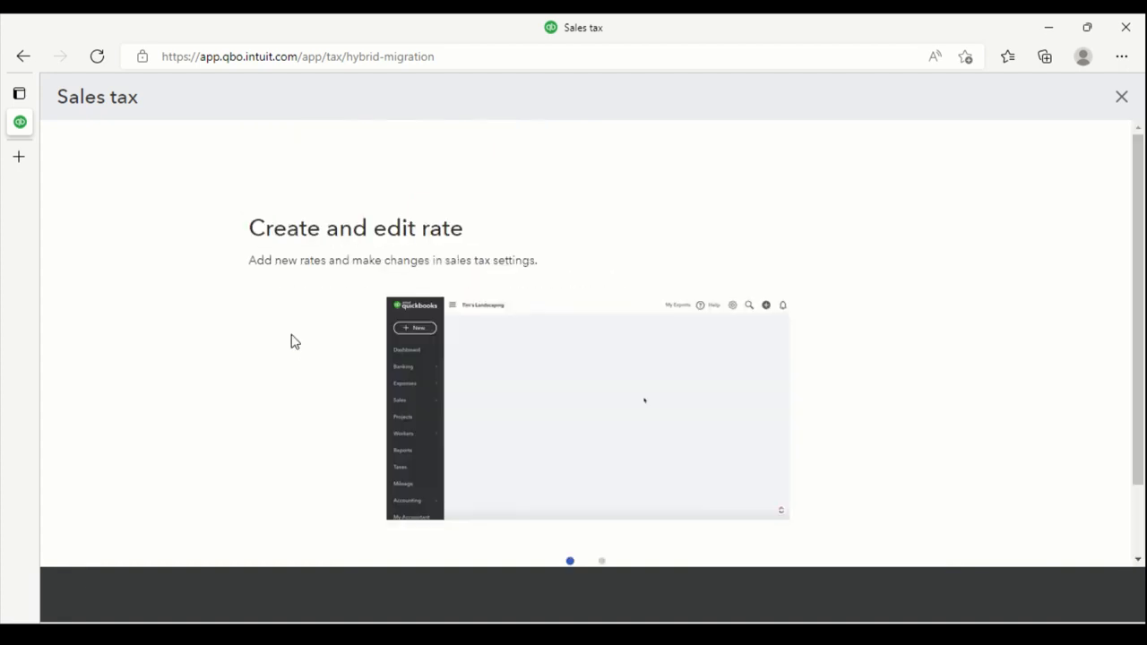
{"action": "scroll", "coordinate": [729, 370], "scroll_direction": "down", "scroll_amount": 1}
{"action": "scroll", "coordinate": [806, 448], "scroll_direction": "down", "scroll_amount": 1}
{"action": "left_click", "coordinate": [863, 520]}
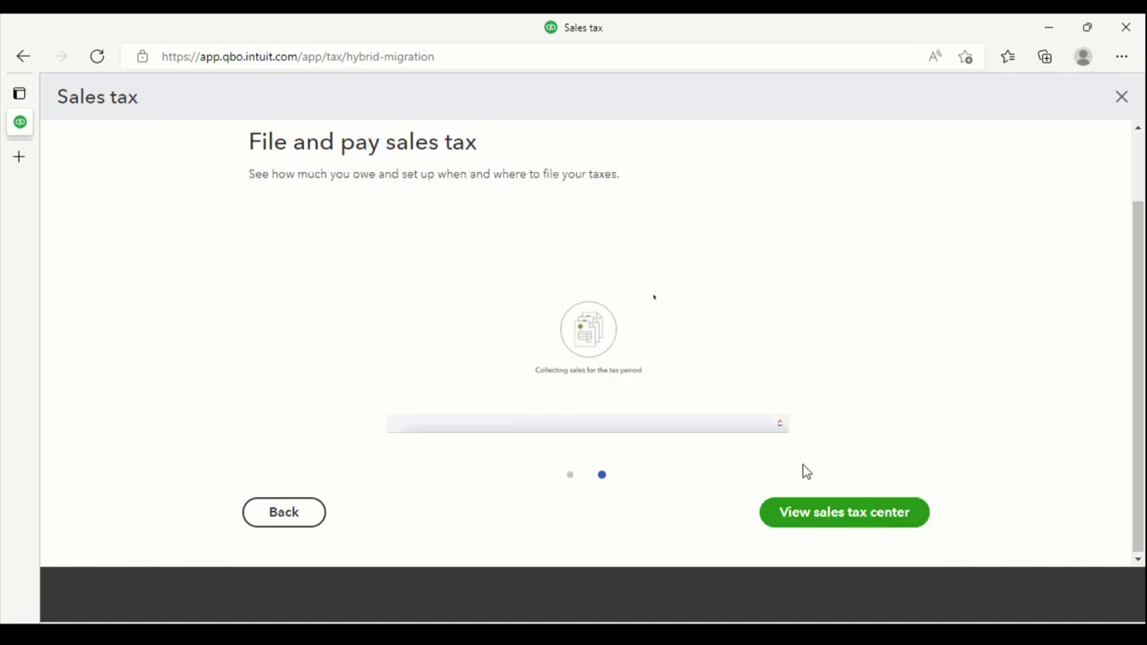
Open the sales tax center and check the filing frequency options for the Arizona Department of Revenue
{"action": "left_click", "coordinate": [841, 513]}
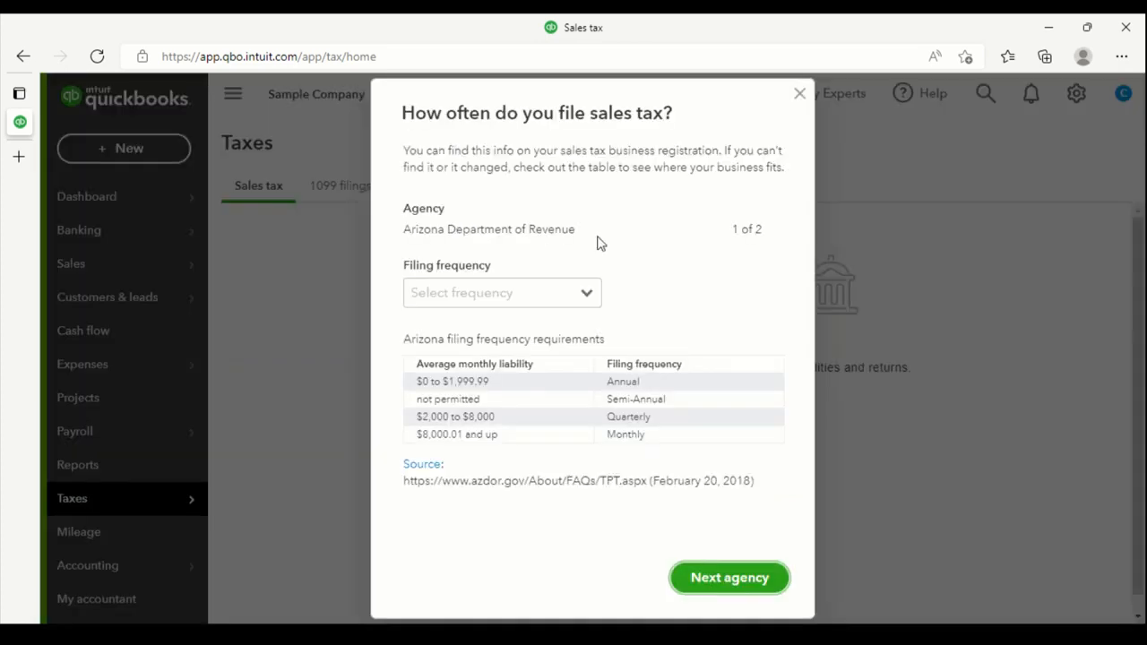
{"action": "left_click", "coordinate": [587, 296]}
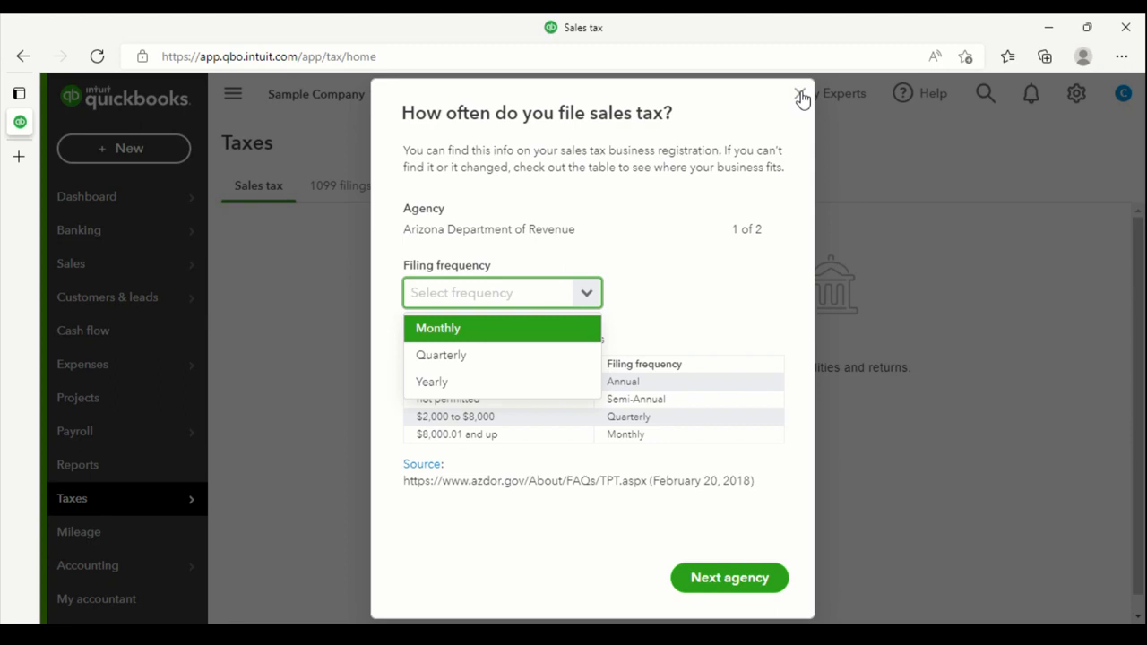
{"action": "left_click", "coordinate": [708, 577]}
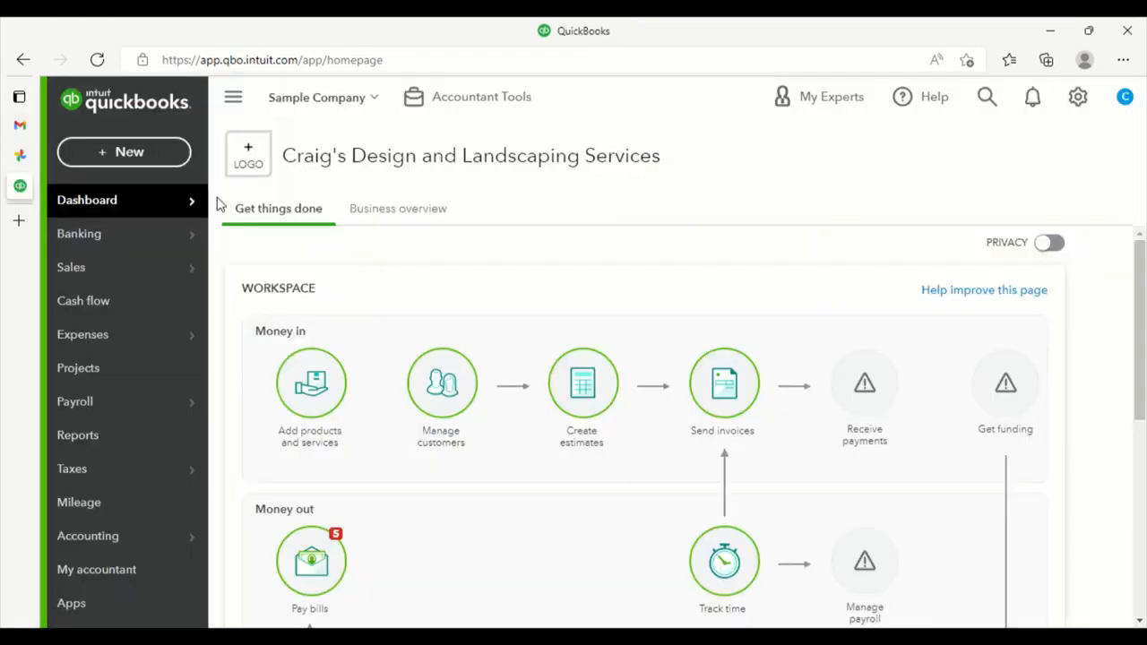
Open the bank transactions page, dismiss the connection welcome, view the bank options for linking an account, and close that page
{"action": "mouse_move", "coordinate": [95, 241]}
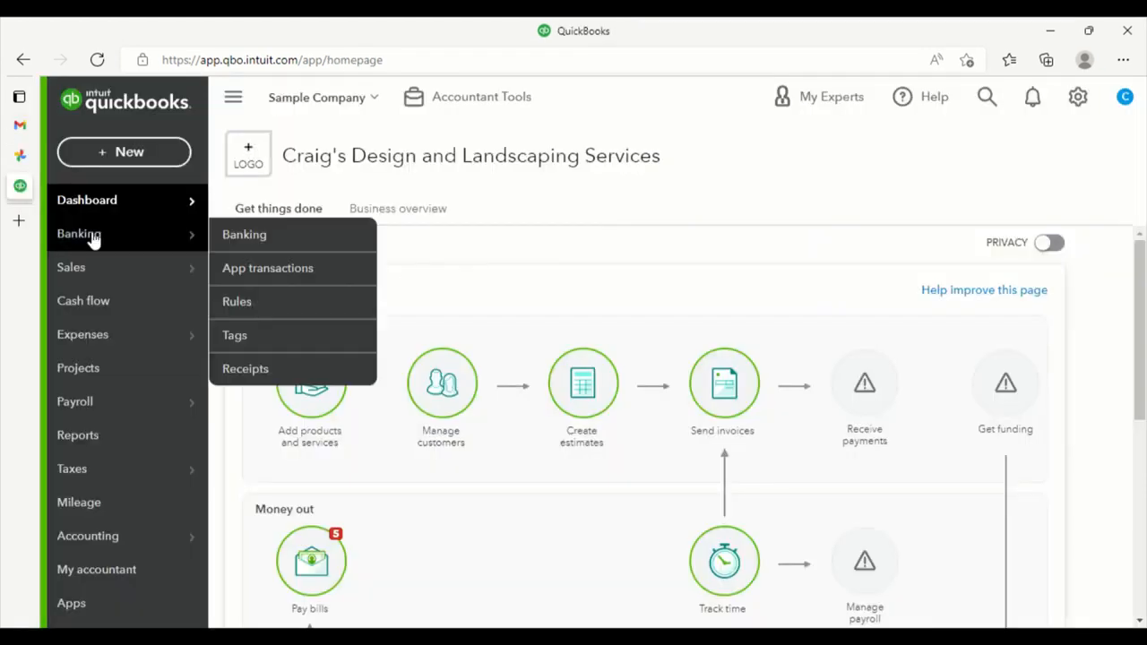
{"action": "left_click", "coordinate": [250, 241]}
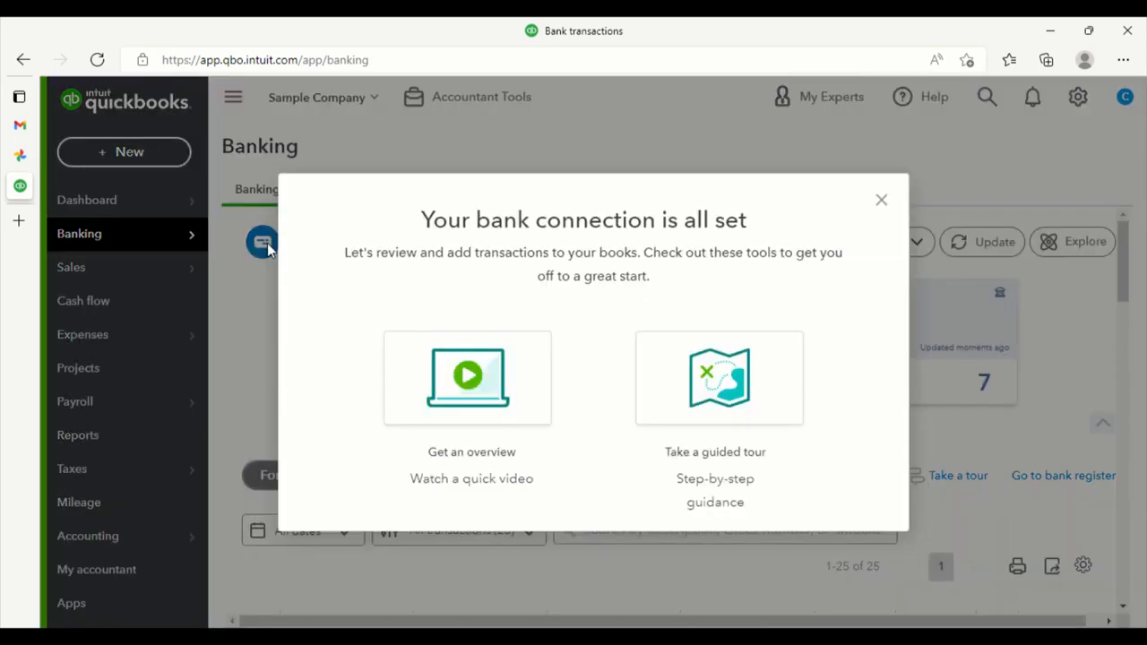
{"action": "left_click", "coordinate": [882, 202]}
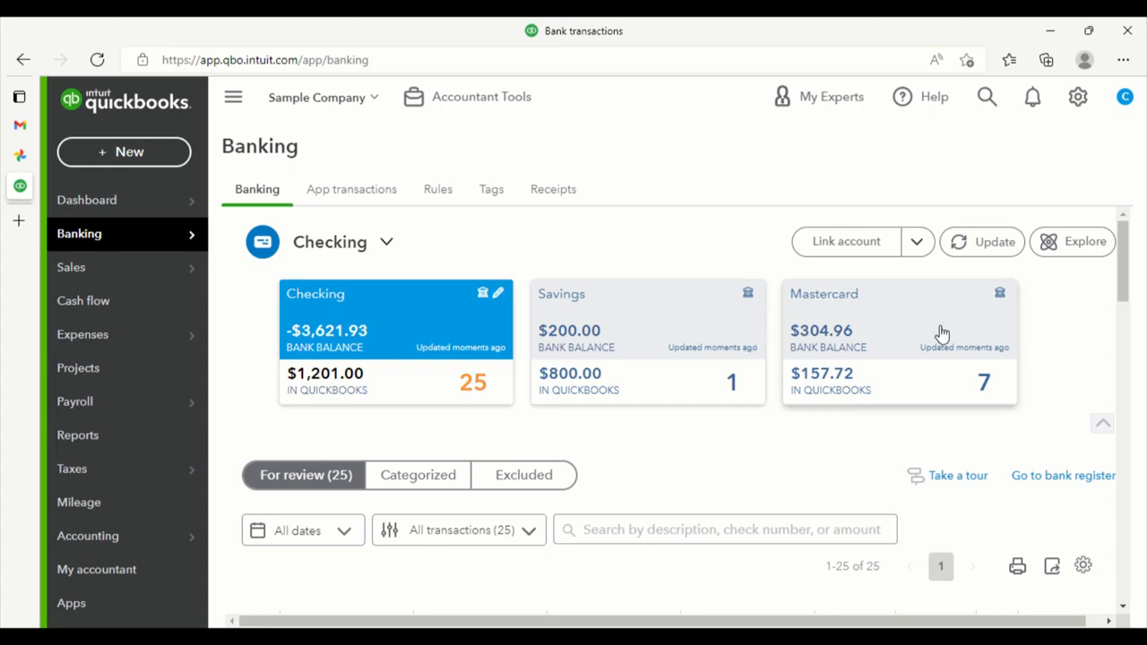
{"action": "left_click", "coordinate": [847, 242]}
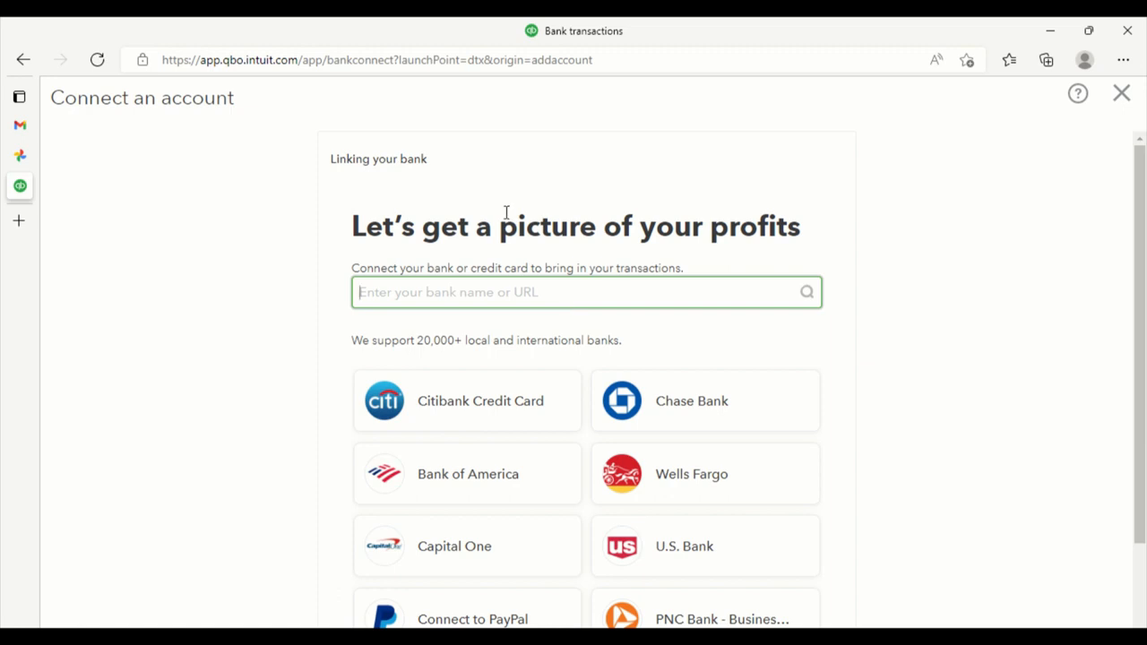
{"action": "left_click", "coordinate": [1126, 92]}
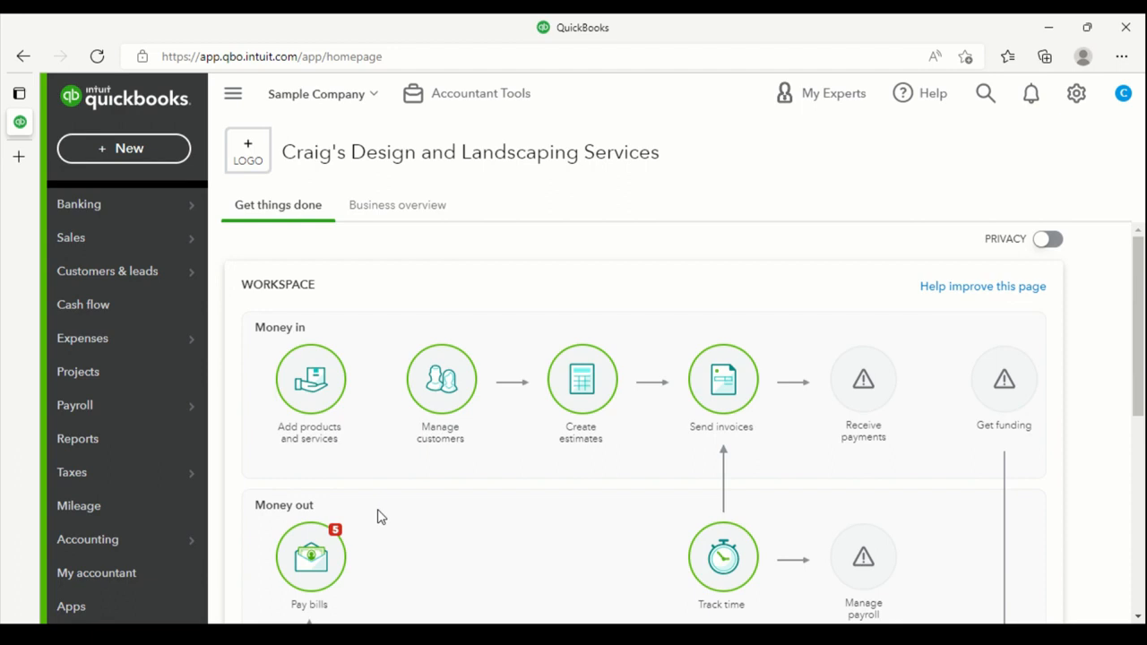
Open the My accountant page and look at the email field for inviting an accountant
{"action": "left_click", "coordinate": [94, 583]}
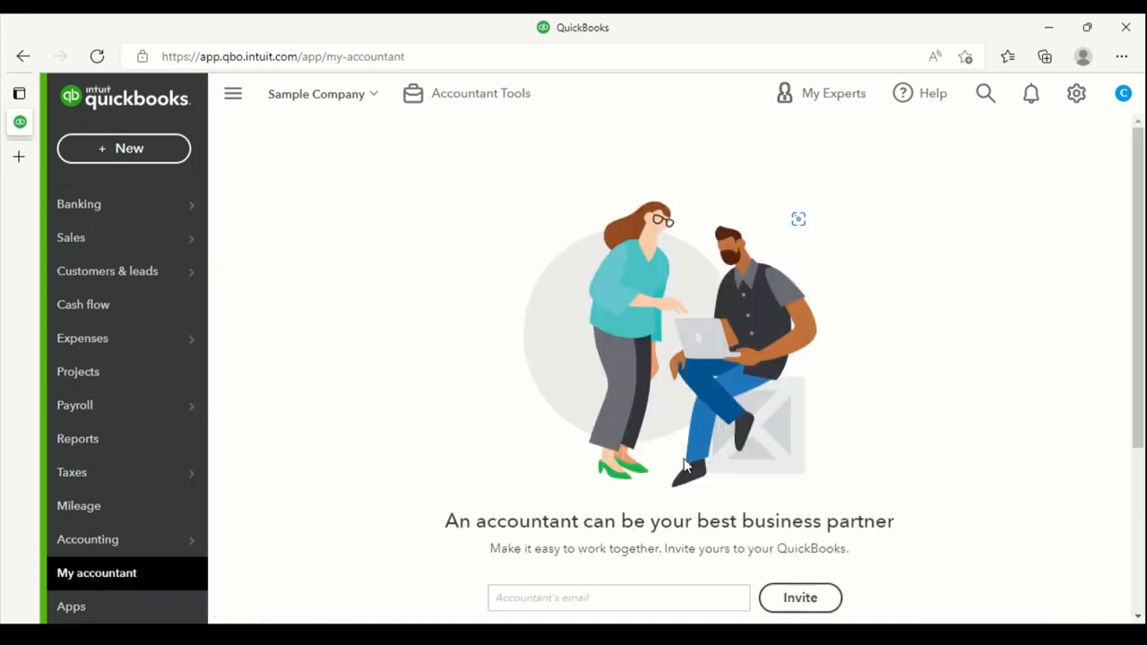
{"action": "scroll", "coordinate": [684, 466], "scroll_direction": "down", "scroll_amount": 1}
{"action": "left_click", "coordinate": [615, 520]}
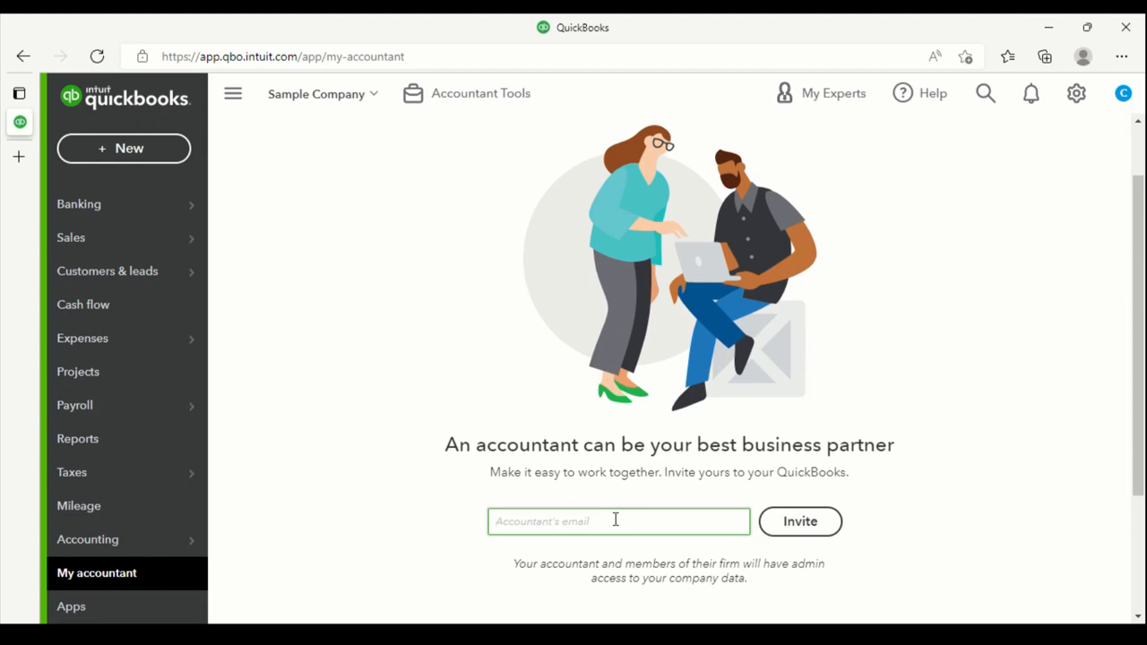
{"action": "left_click", "coordinate": [325, 232]}
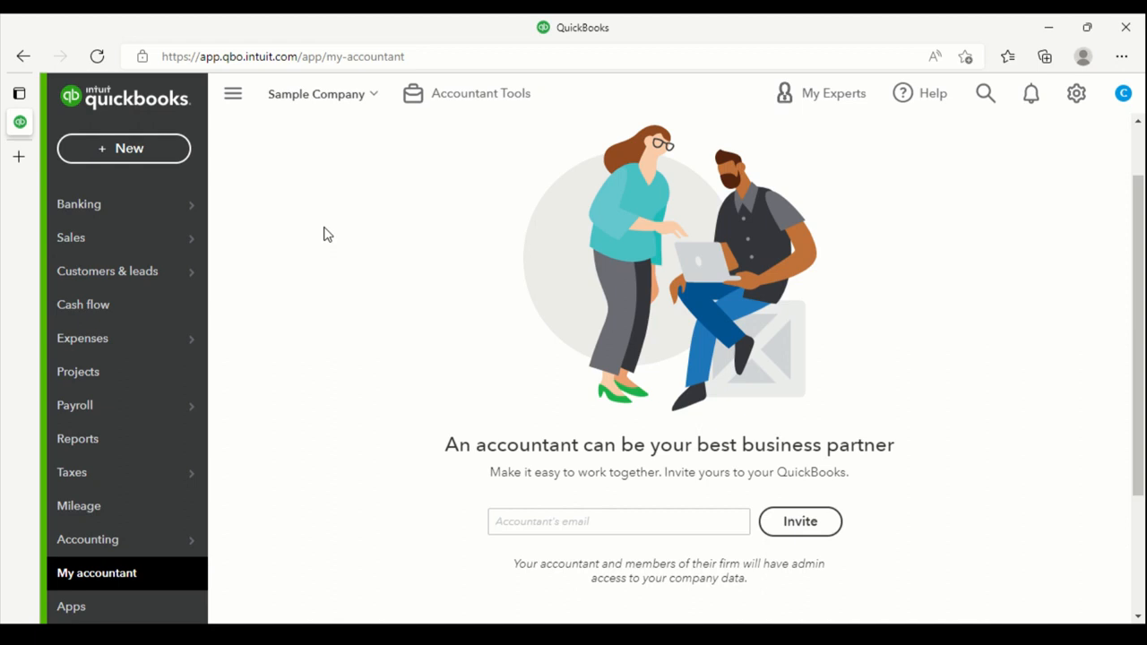
Look over the transaction types available for new entries, close the list, and view the option to find a pro below the accountant invitation
{"action": "left_click", "coordinate": [161, 157]}
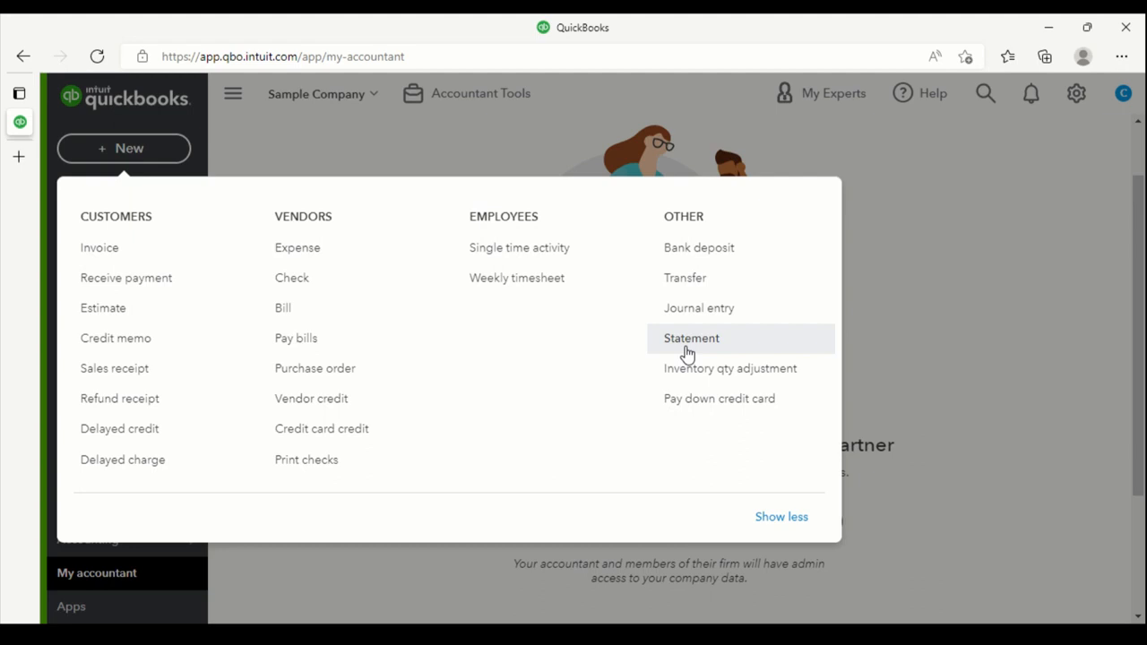
{"action": "left_click", "coordinate": [890, 241]}
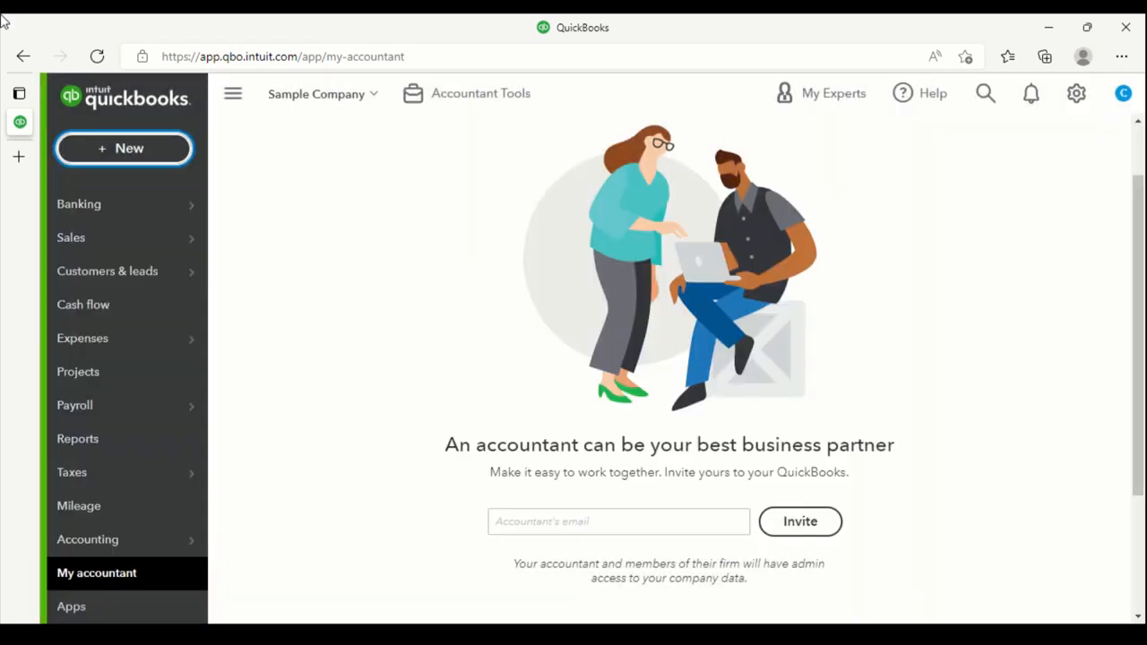
{"action": "scroll", "coordinate": [527, 457], "scroll_direction": "down", "scroll_amount": 1}
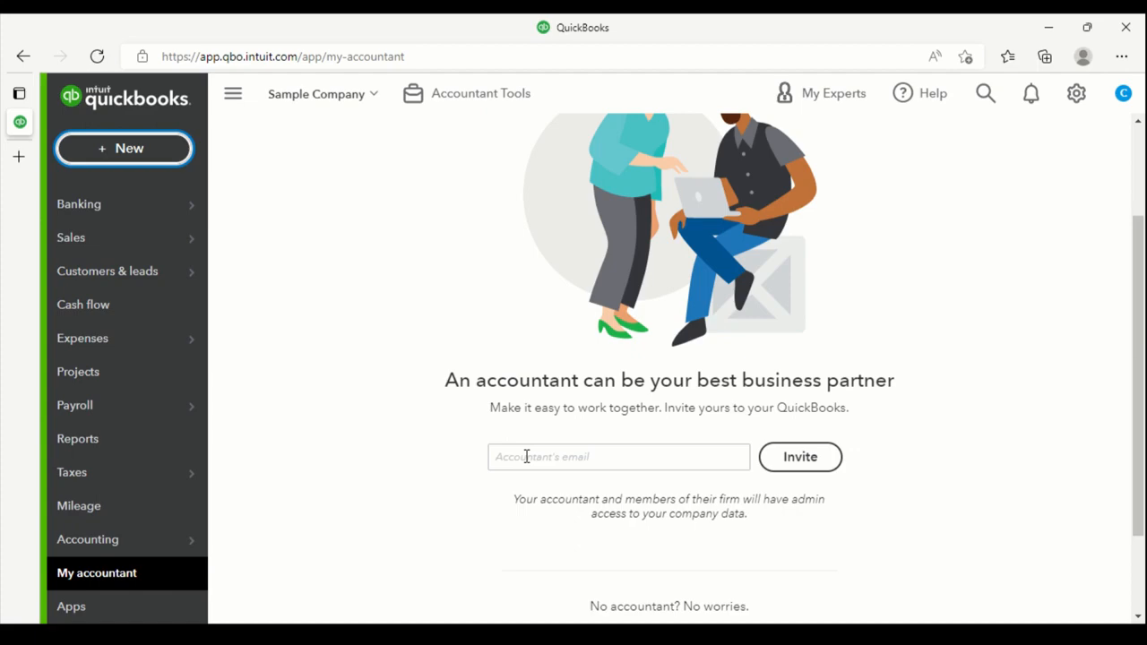
{"action": "scroll", "coordinate": [527, 456], "scroll_direction": "down", "scroll_amount": 1}
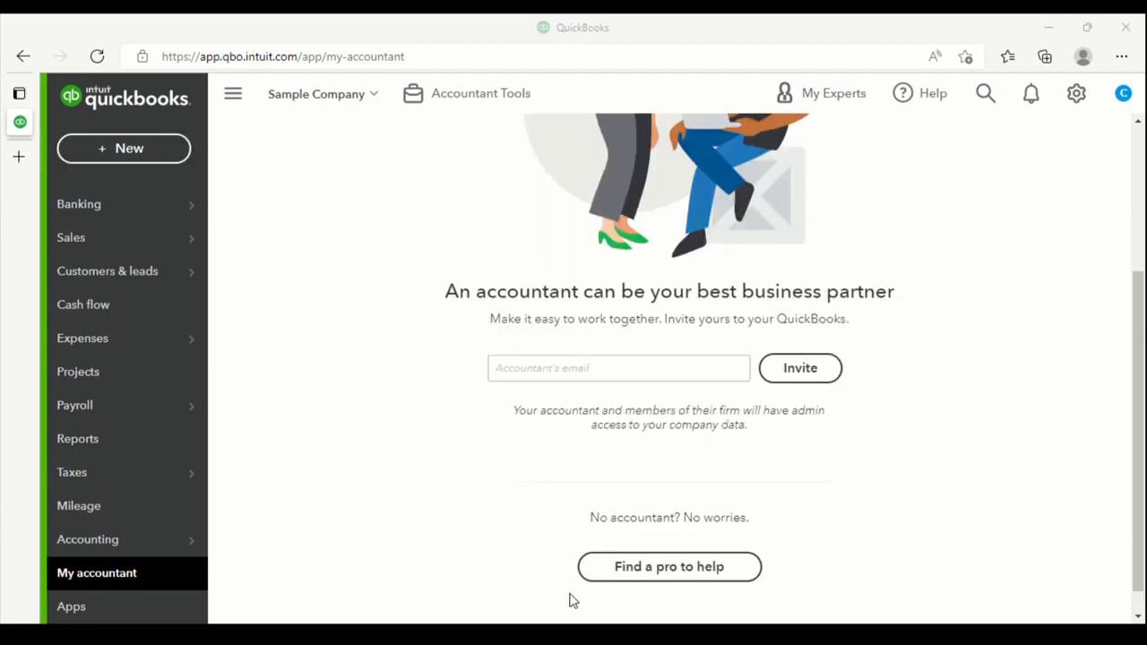